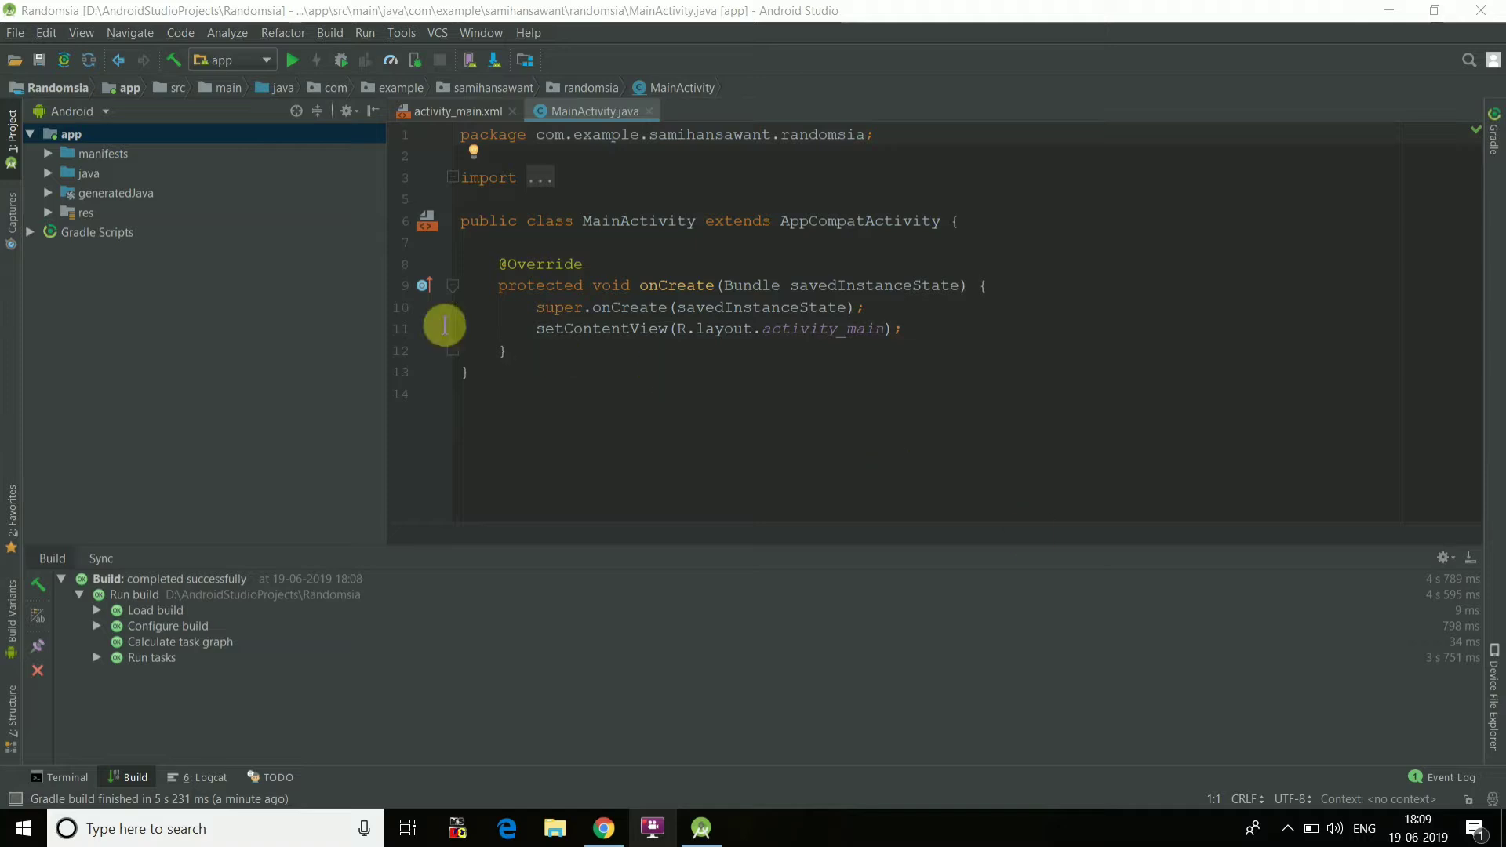
Start creating a new image asset for the app module.
left_click(70, 134)
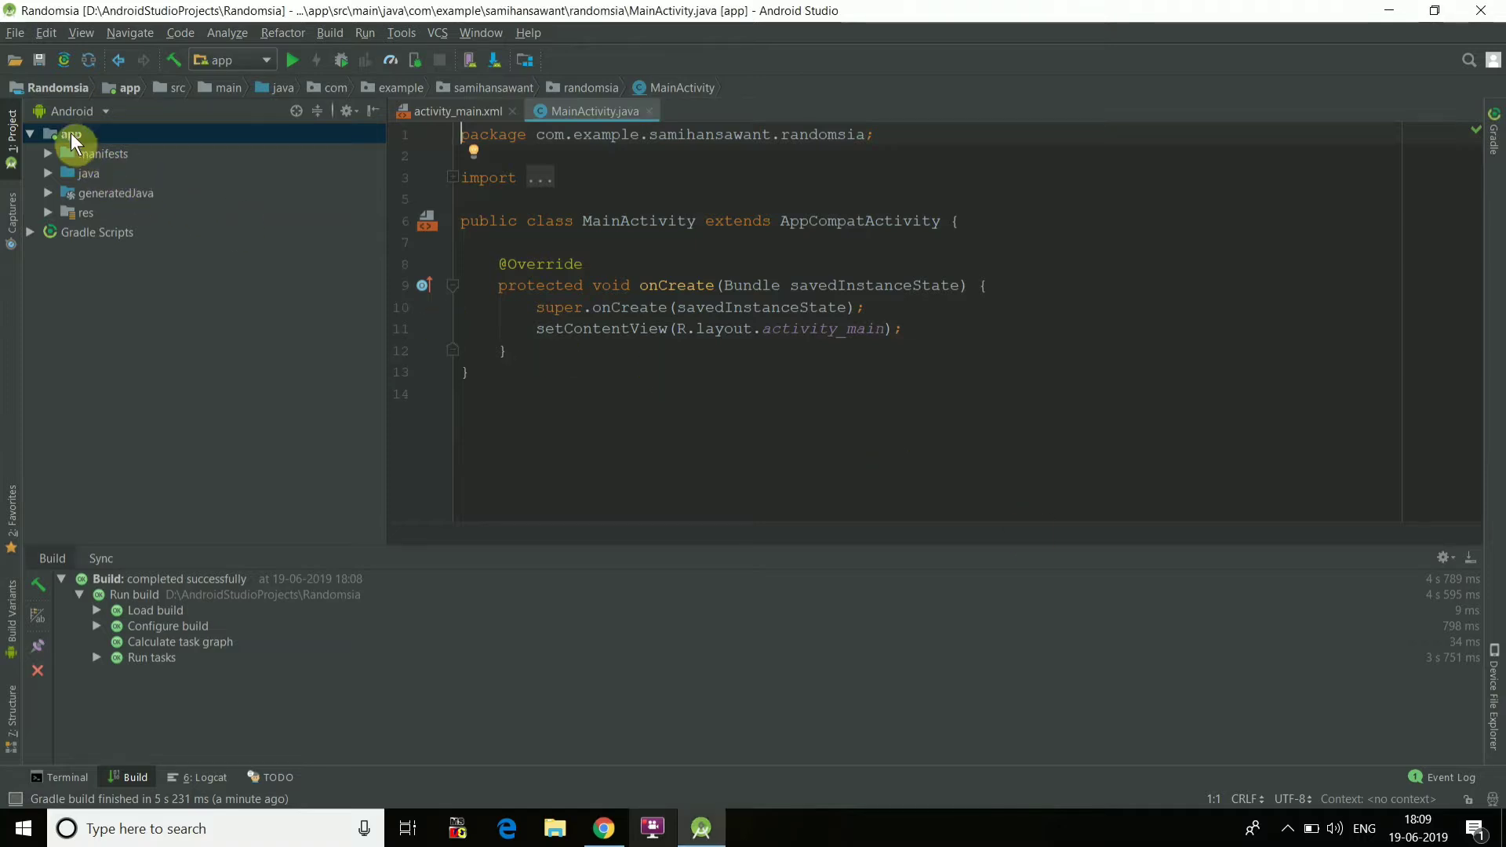
right_click(71, 133)
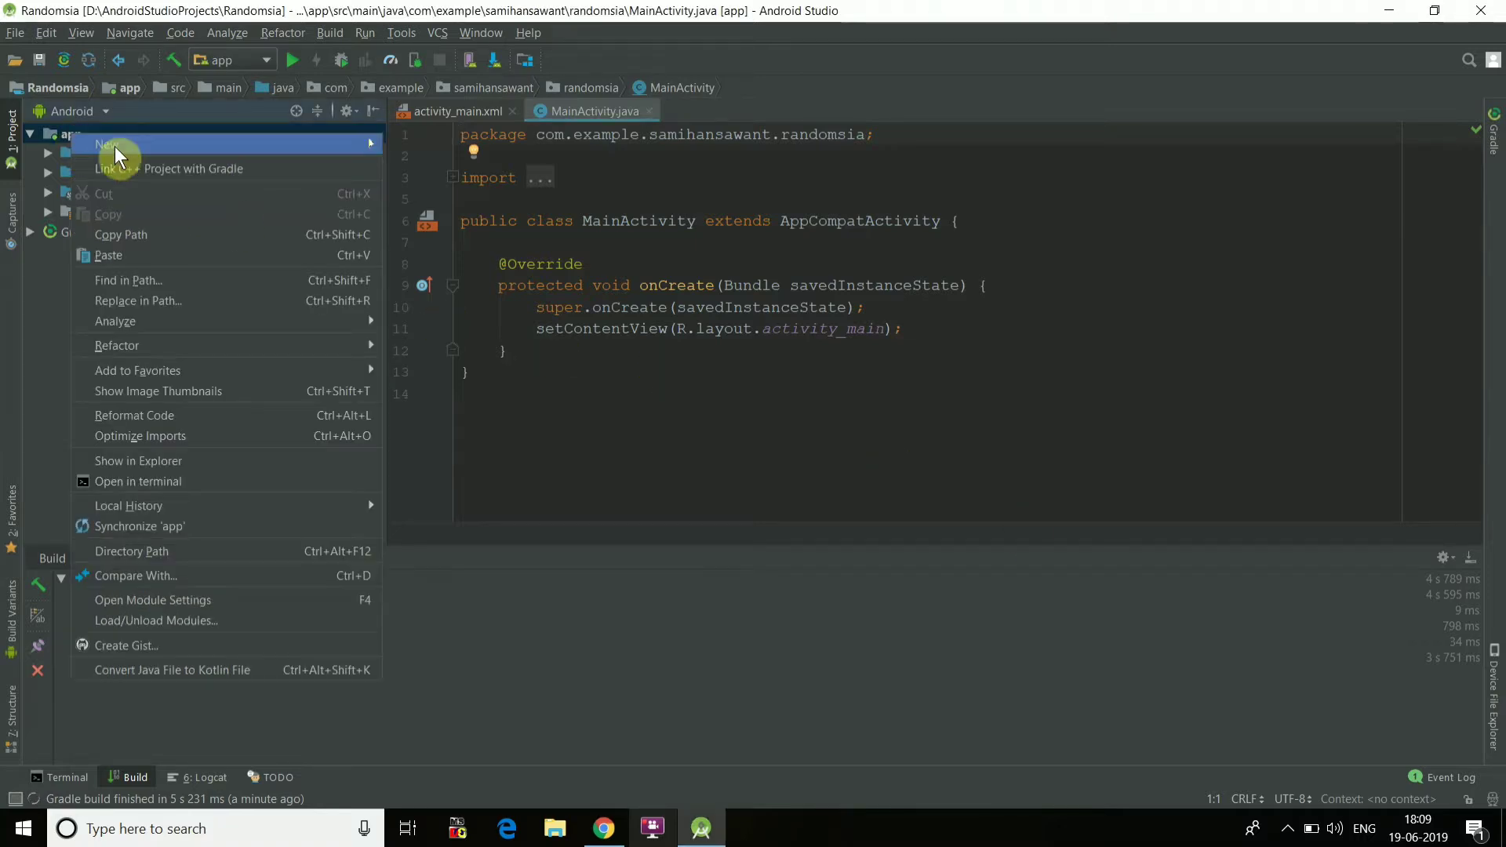
mouse_move(124, 147)
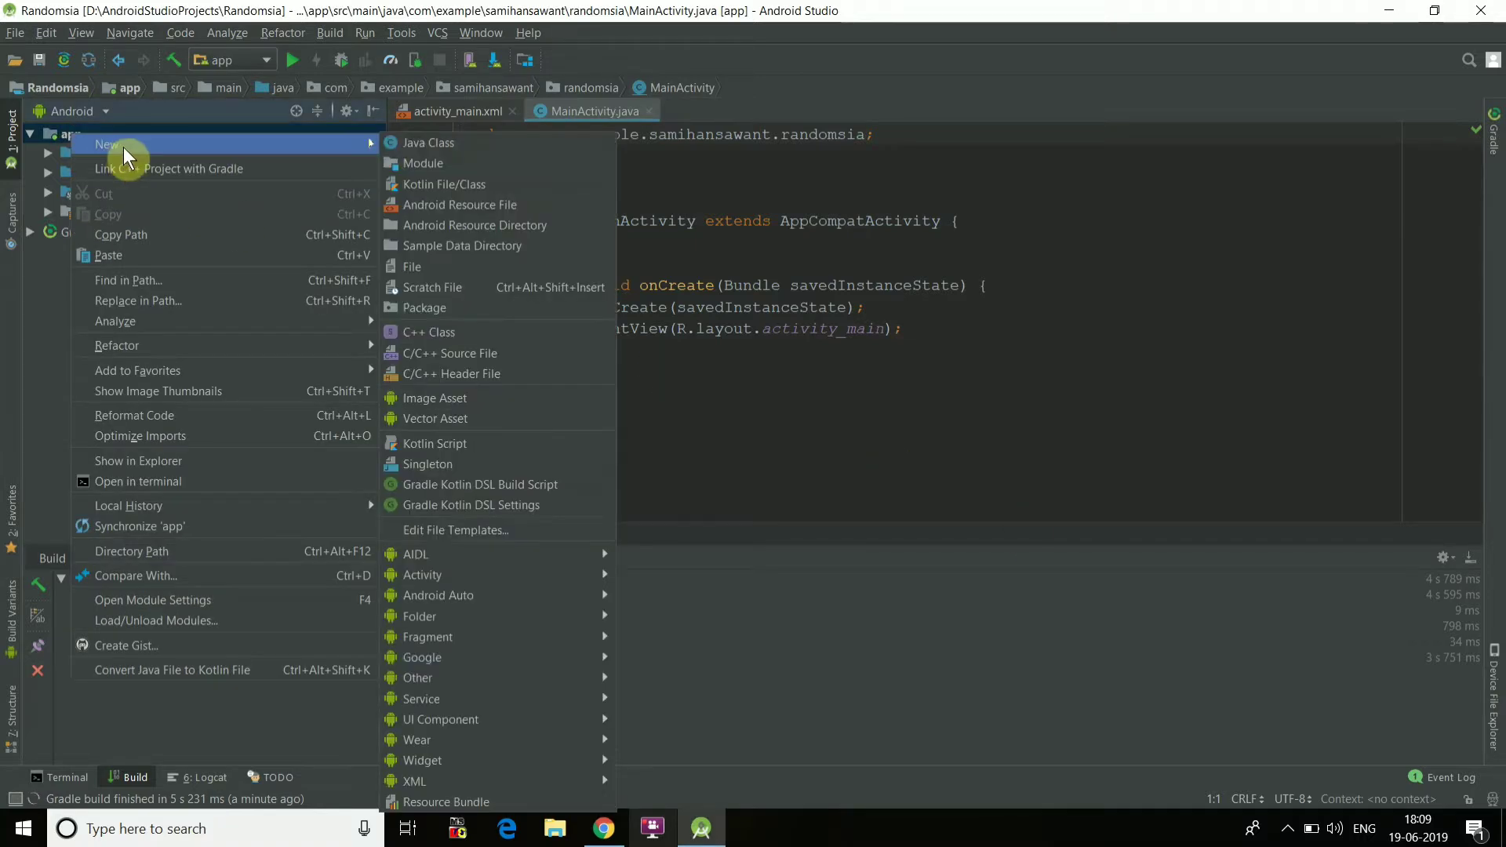
left_click(455, 396)
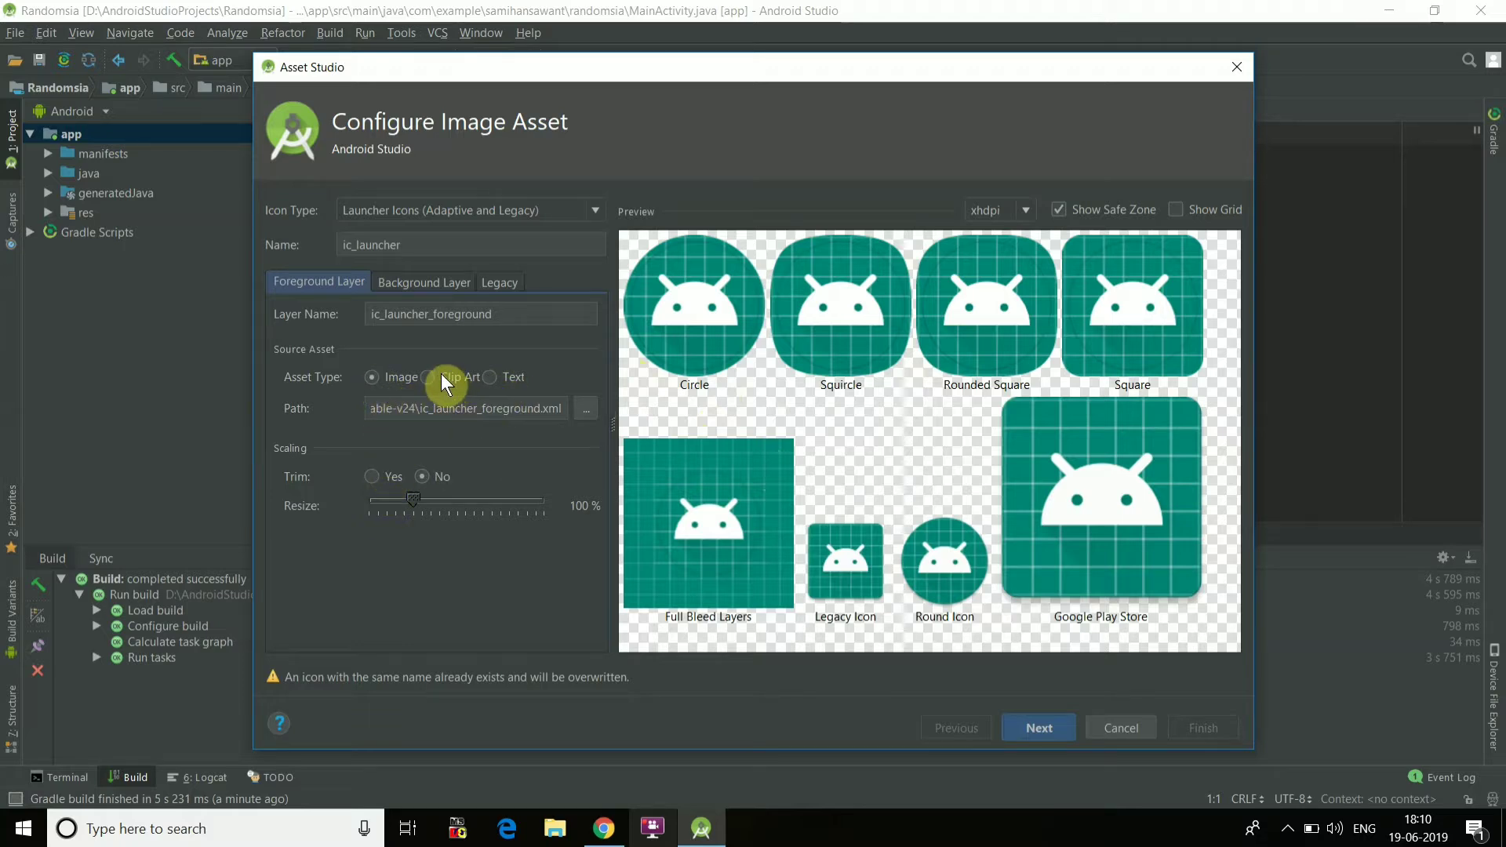
Switch the launcher icon's foreground layer to a text asset reading "Randomesia".
left_click(493, 375)
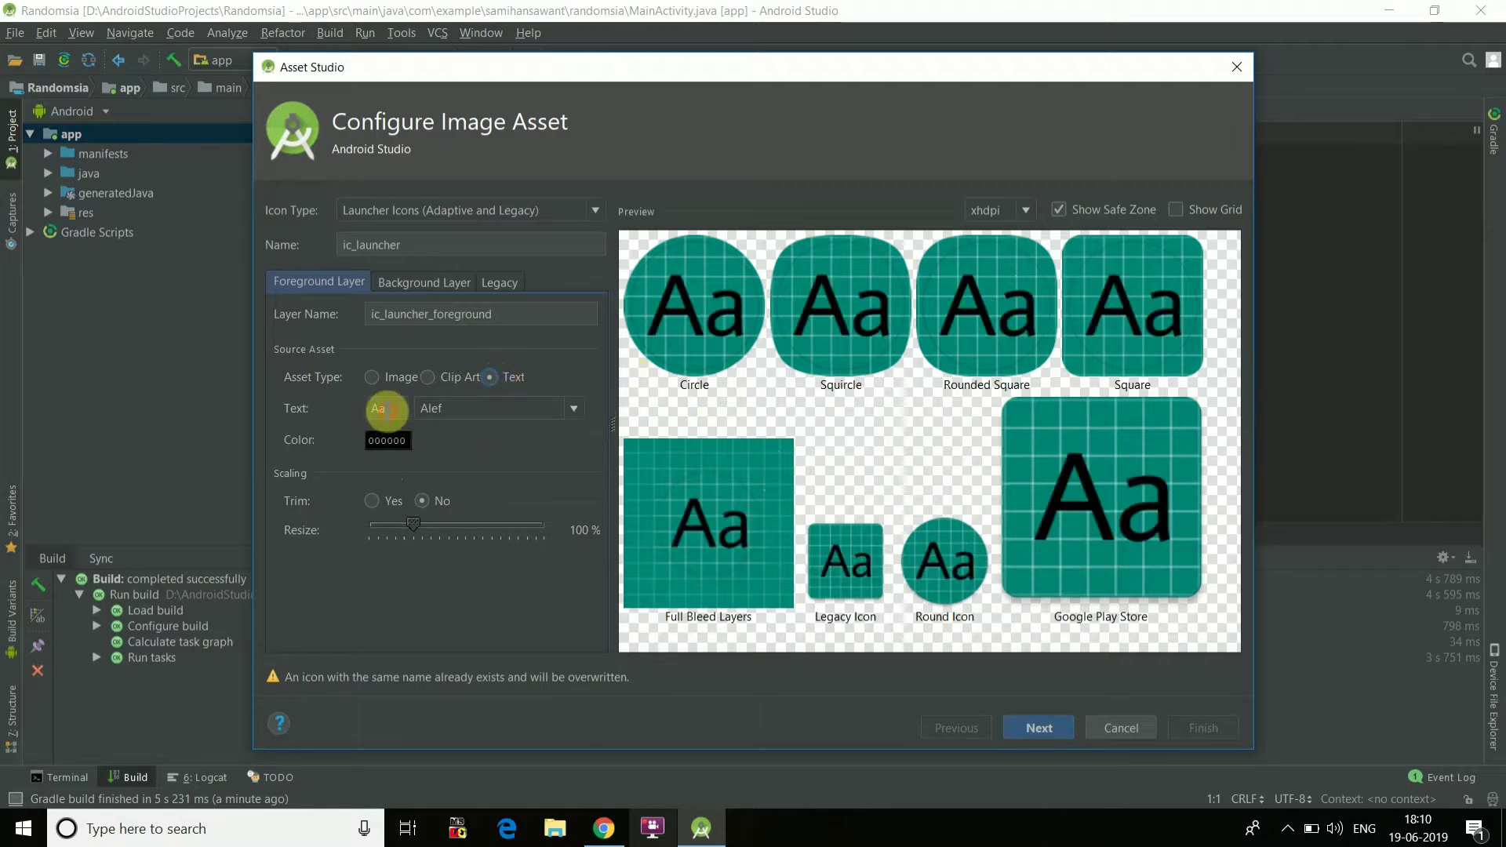
double_click(381, 409)
type("R")
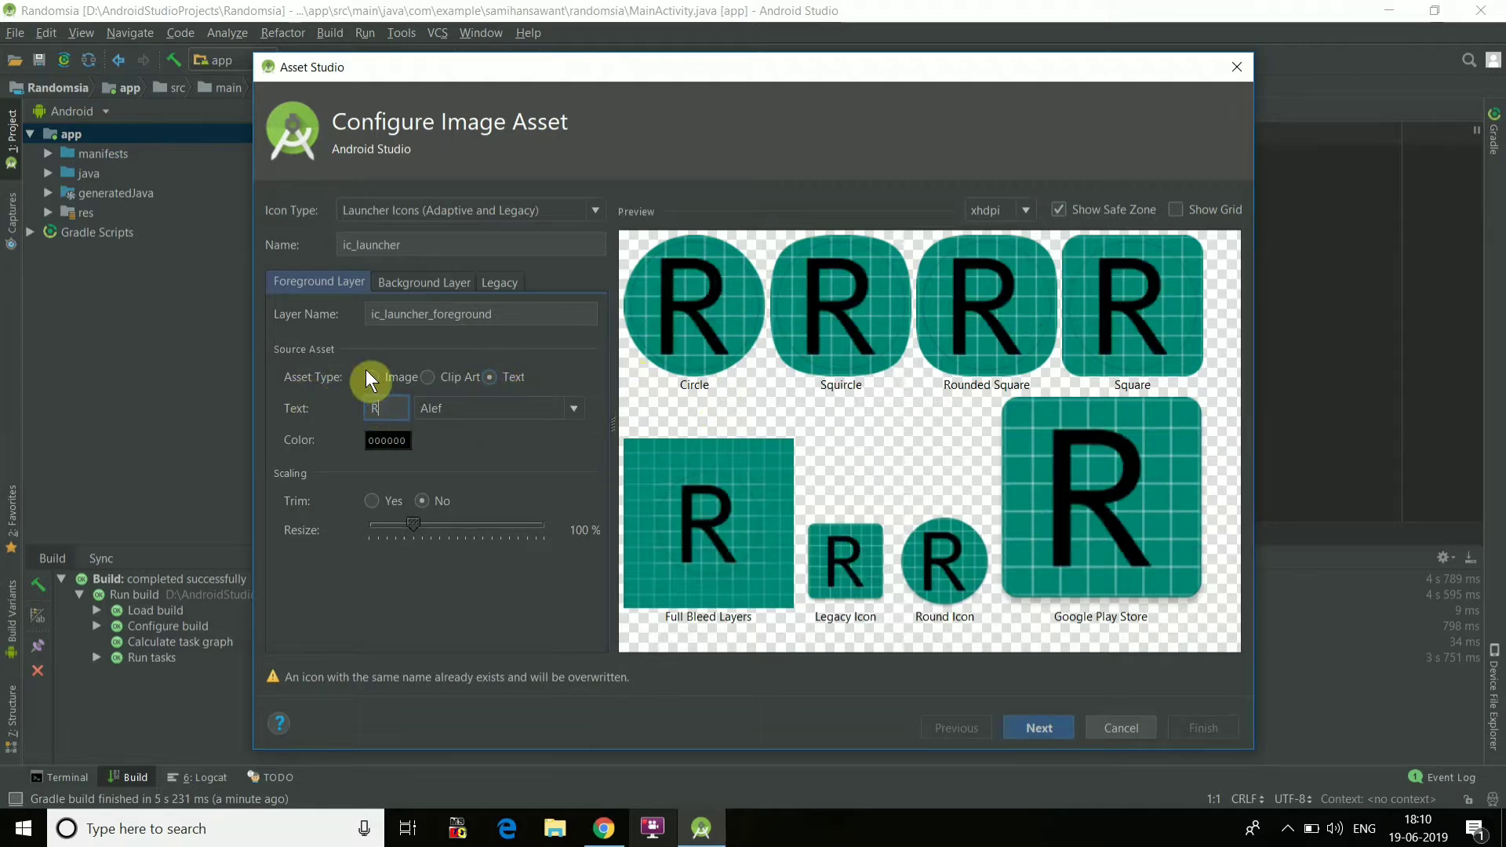
type("andomesia")
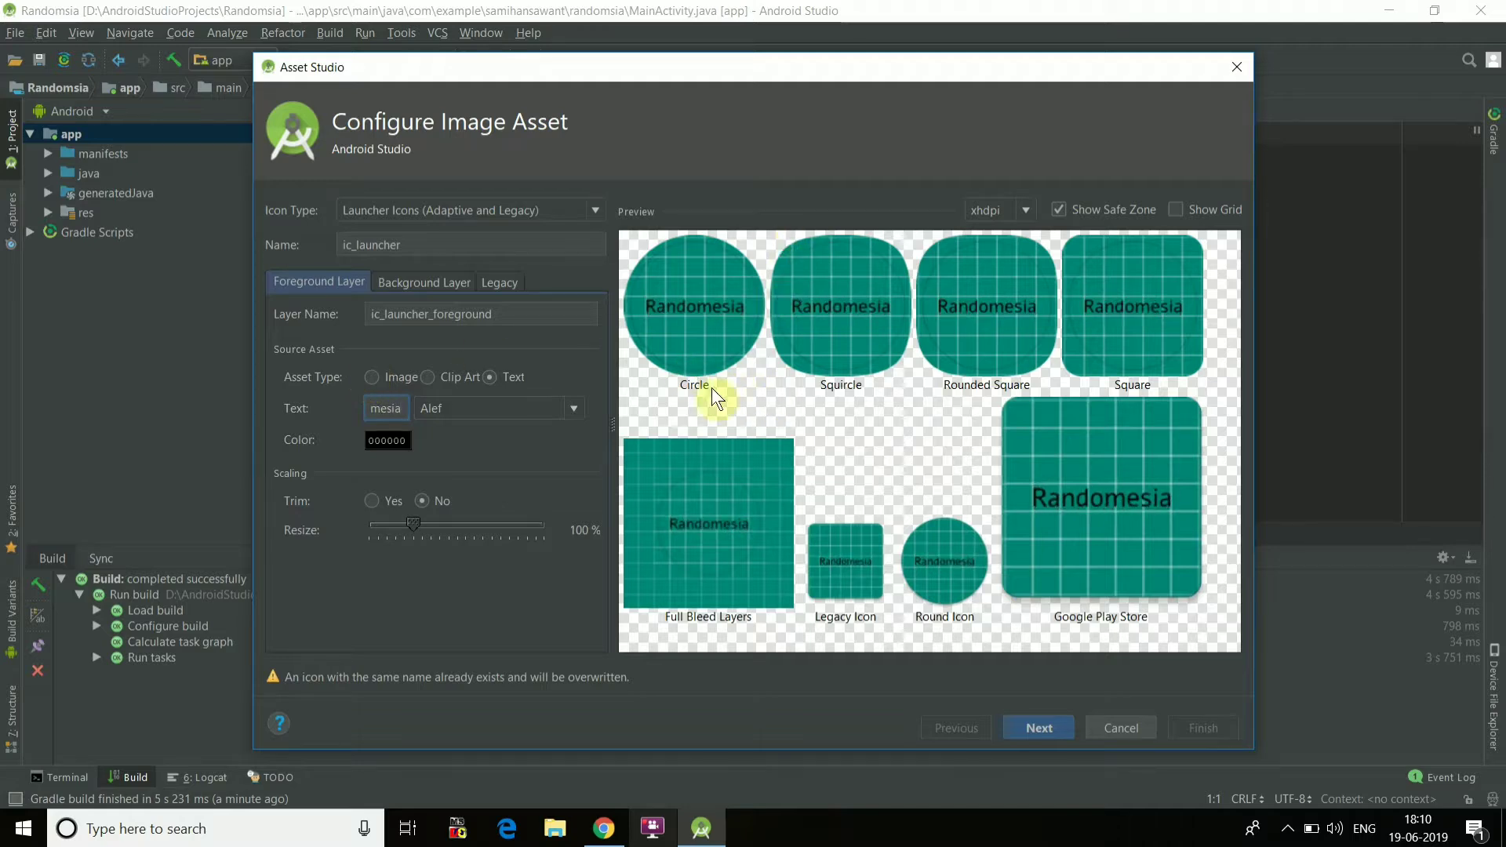
Set the foreground text's font to Arial and its color to 990000.
left_click(566, 408)
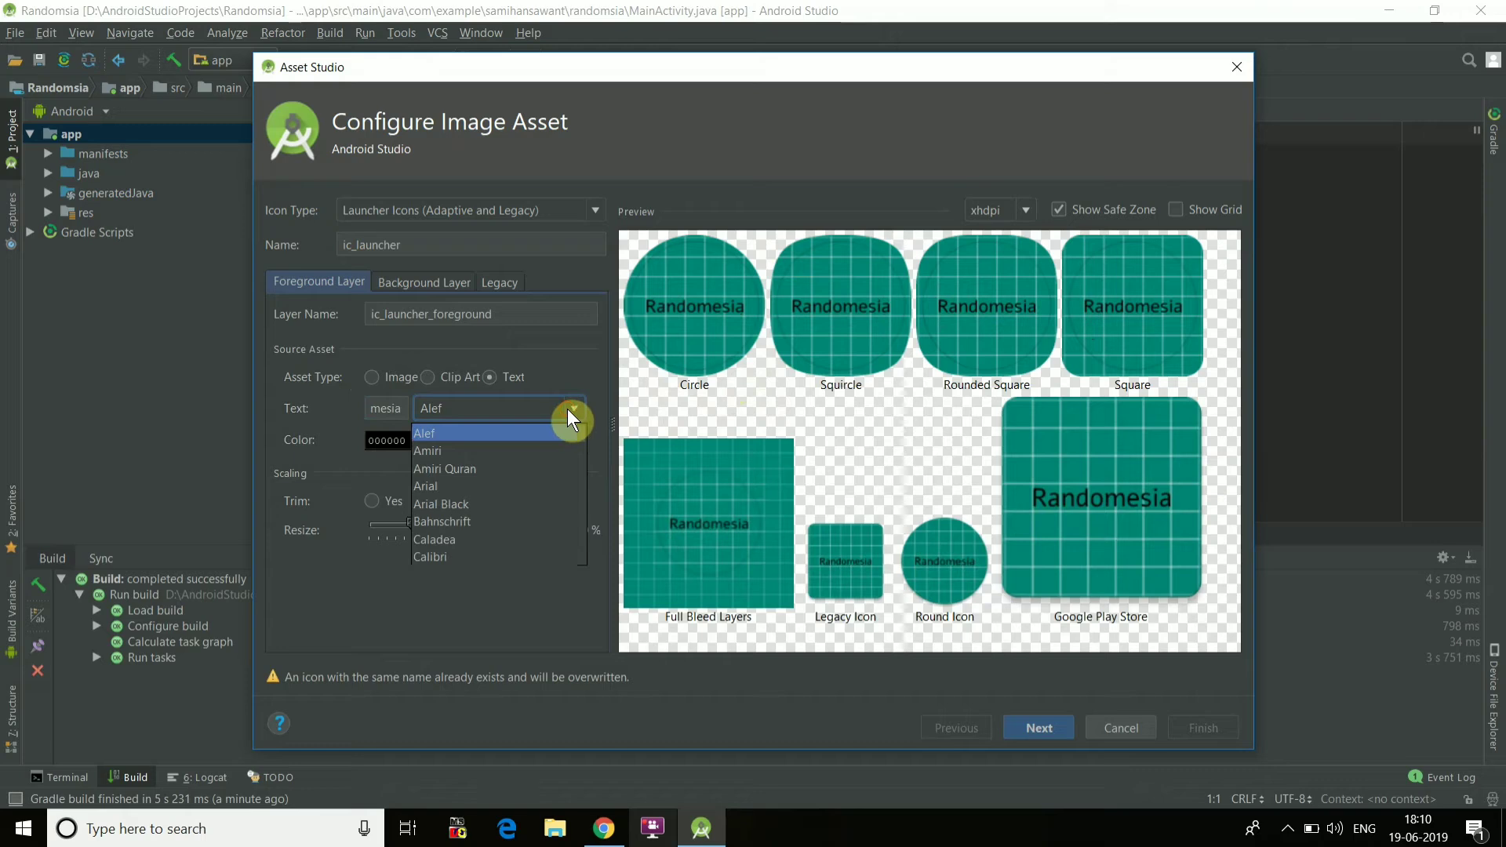
left_click(506, 485)
left_click(396, 444)
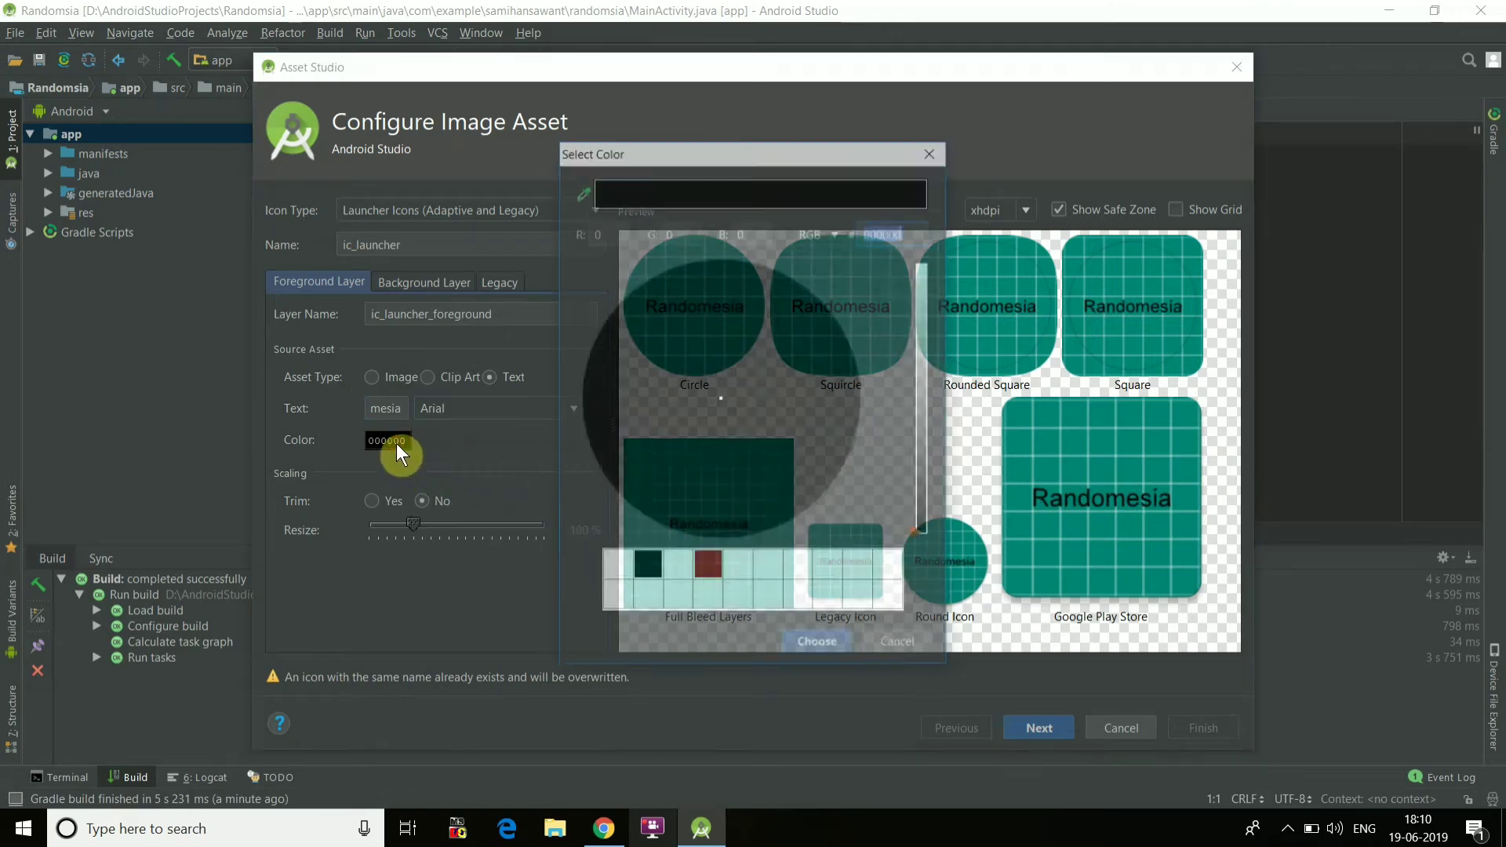
left_click(709, 564)
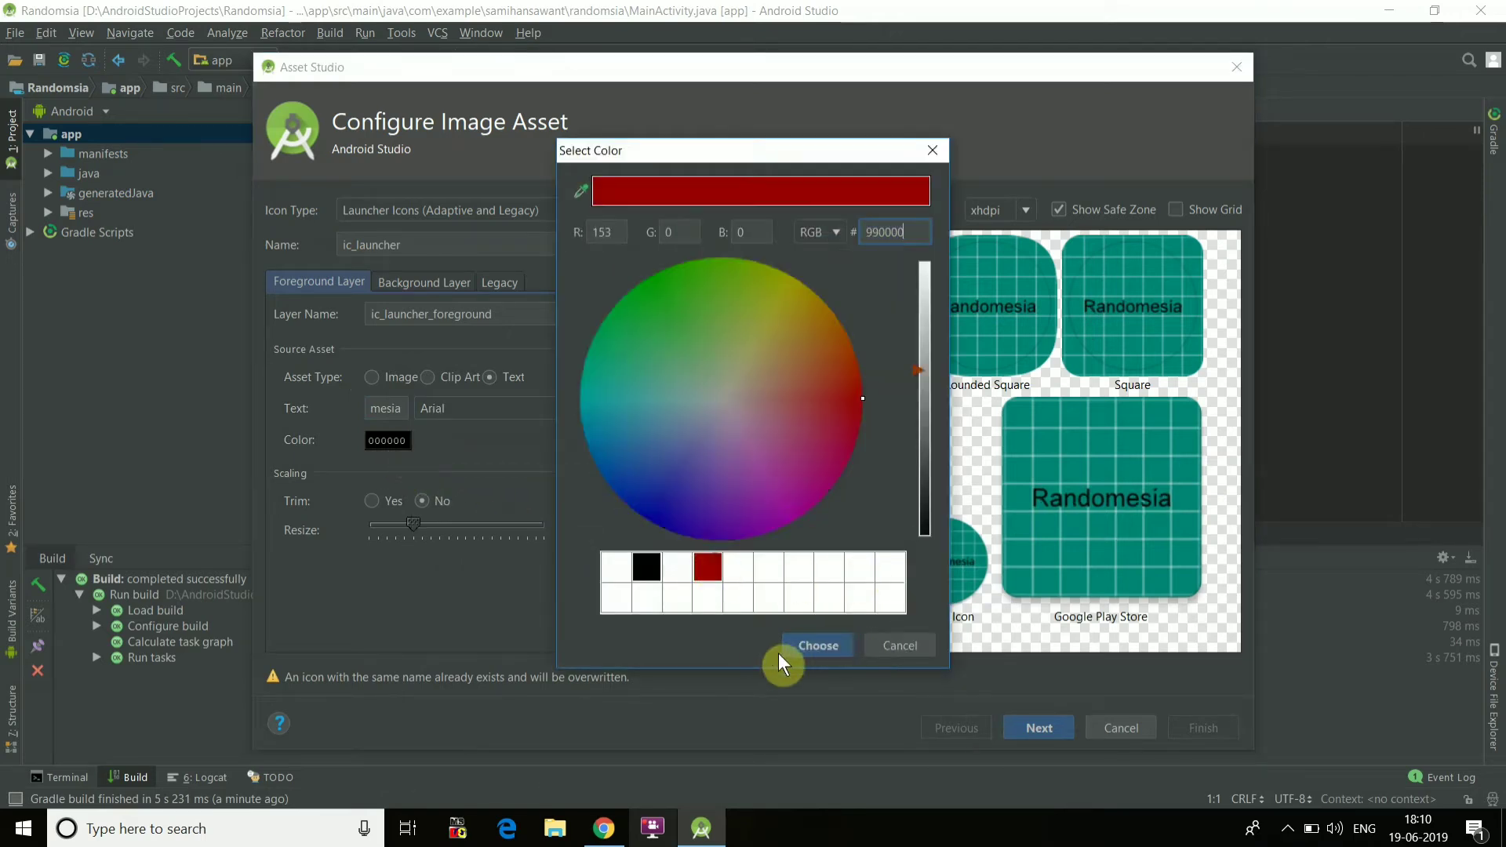
left_click(802, 644)
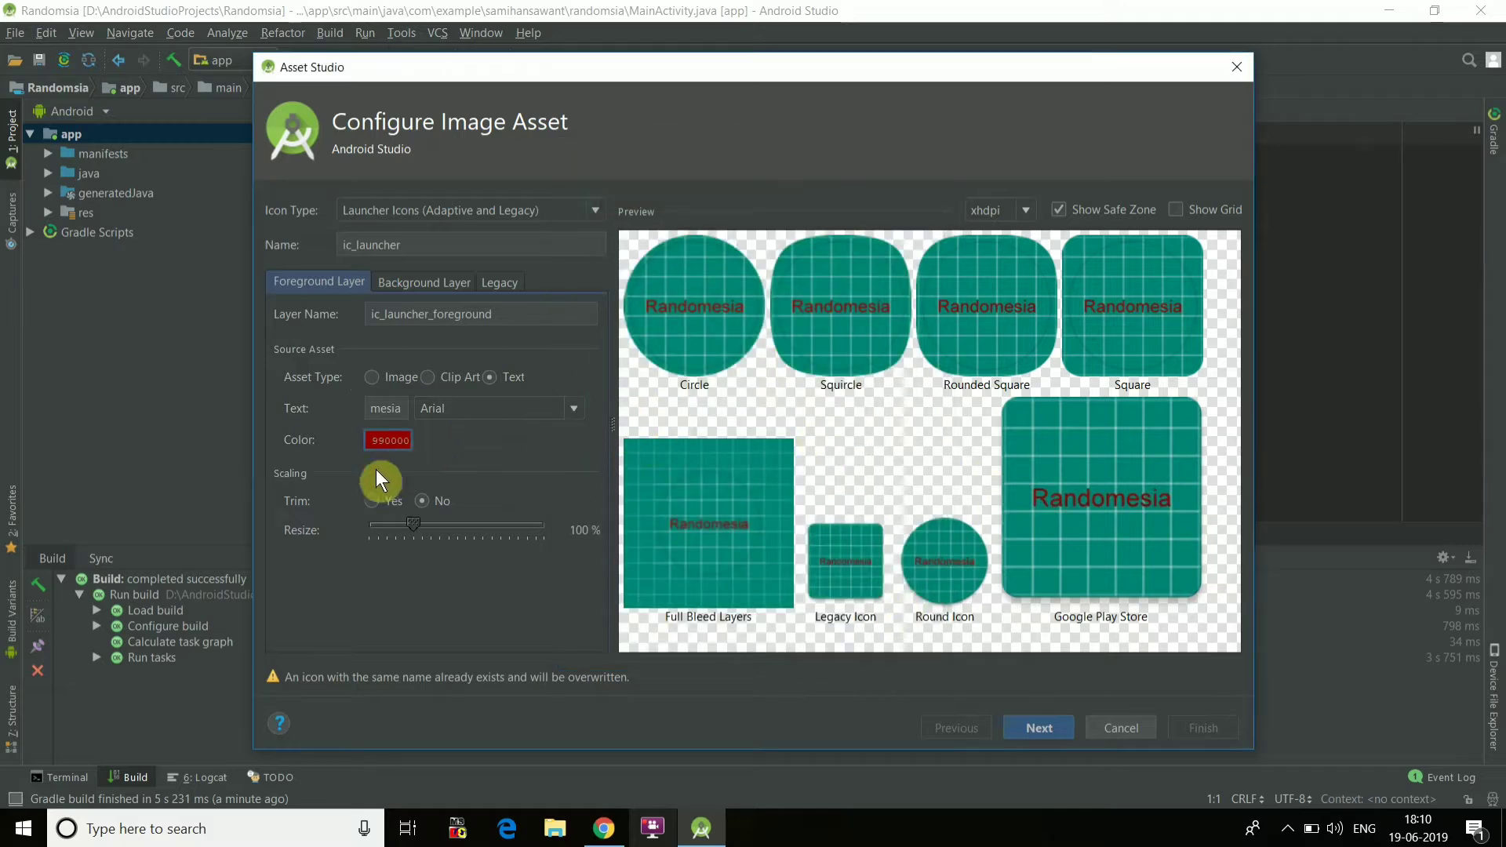
Enable trimming for the foreground layer and resize its text to 96 %.
left_click(370, 501)
mouse_move(419, 522)
left_mouse_down()
mouse_move(361, 539)
mouse_move(411, 543)
left_mouse_up()
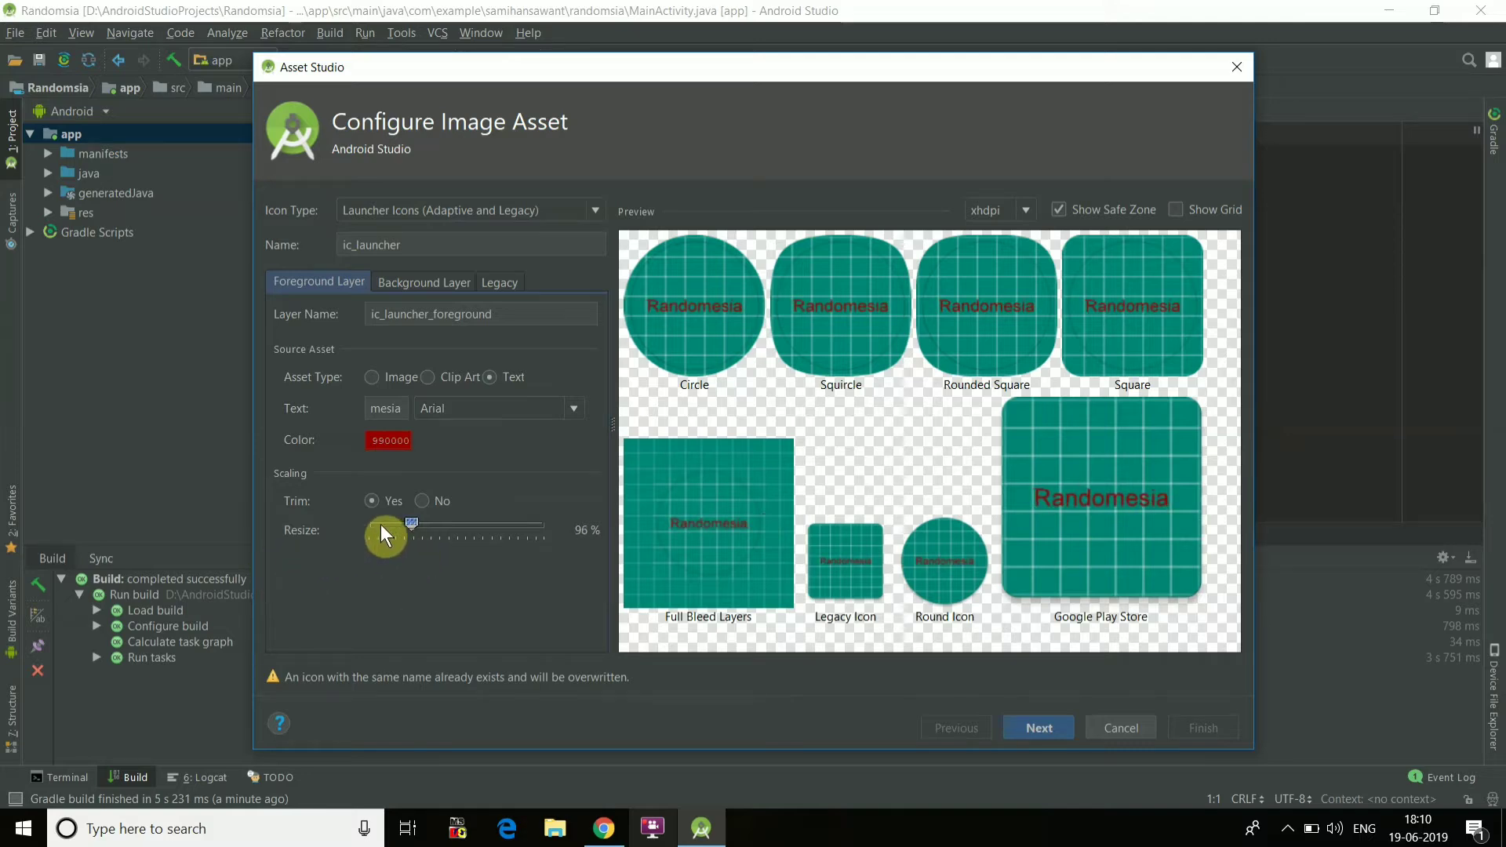
Switch the foreground layer to the "crop original" clip art and resize it to about 49 %.
left_click(425, 375)
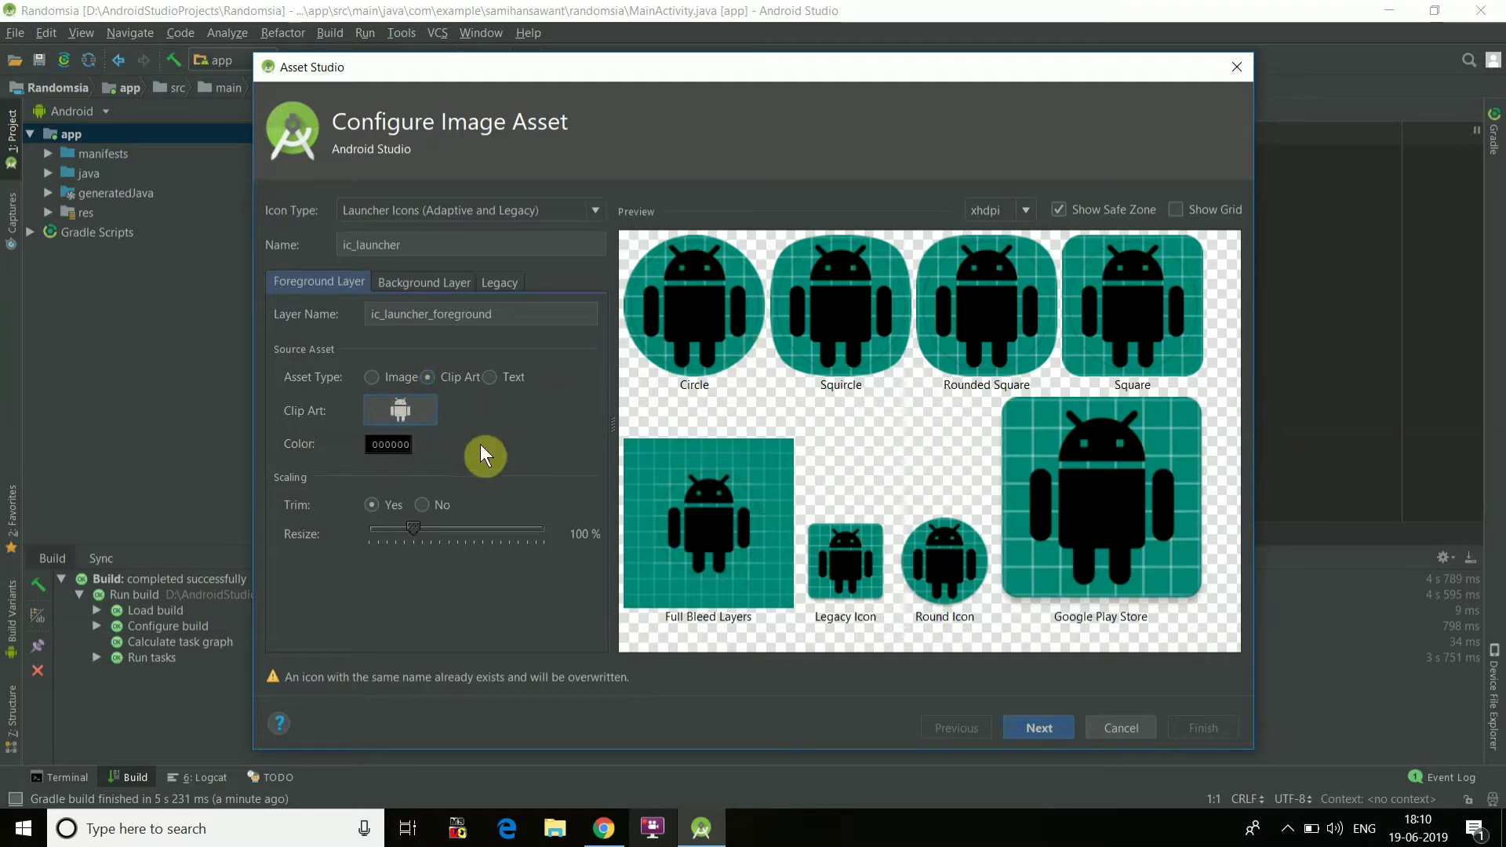
left_click(417, 418)
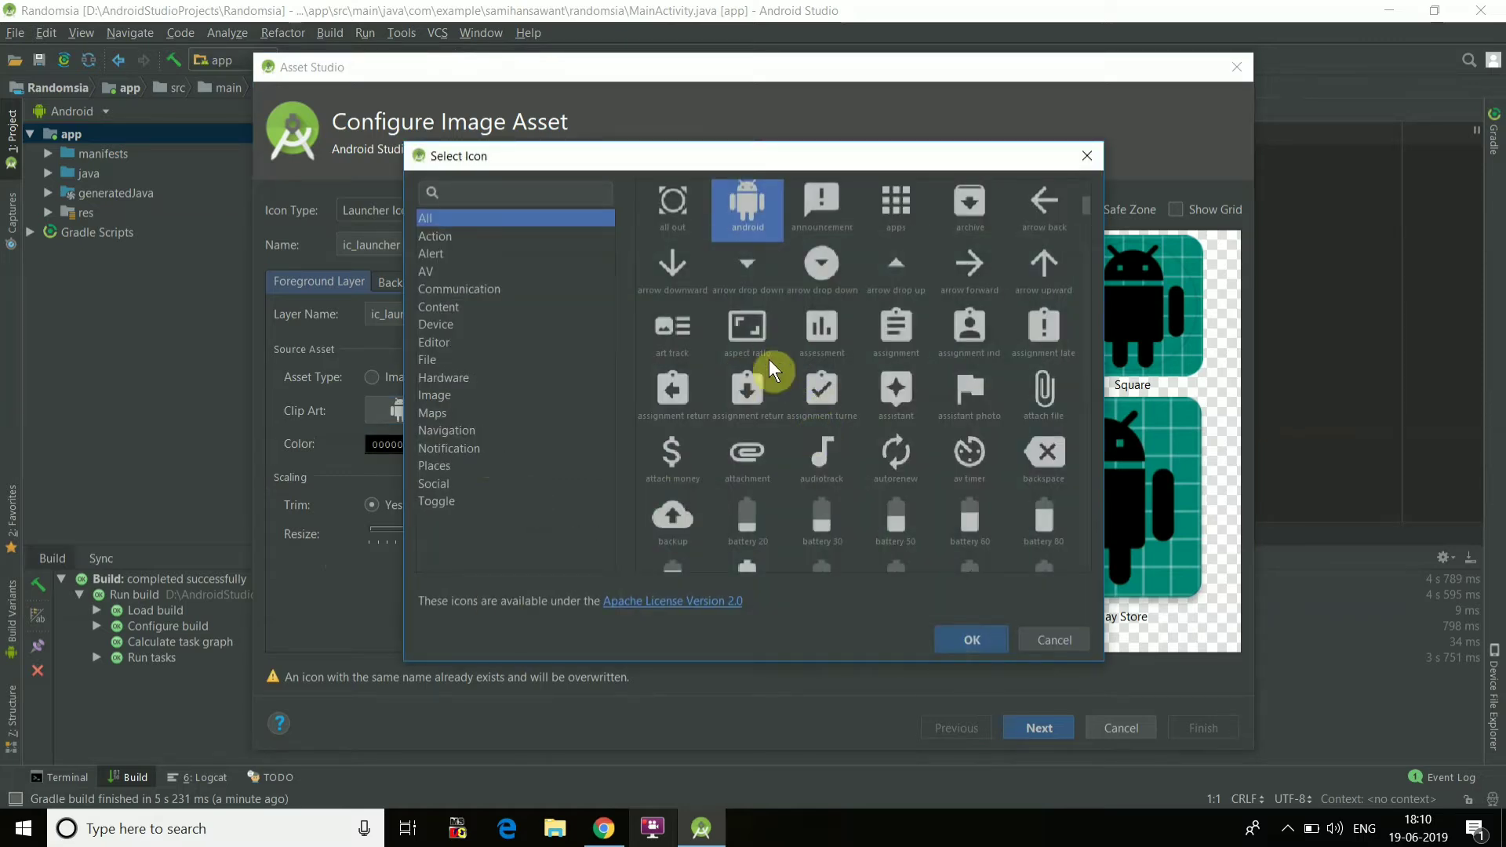
scroll(894, 270, "down", 12)
scroll(894, 322, "down", 6)
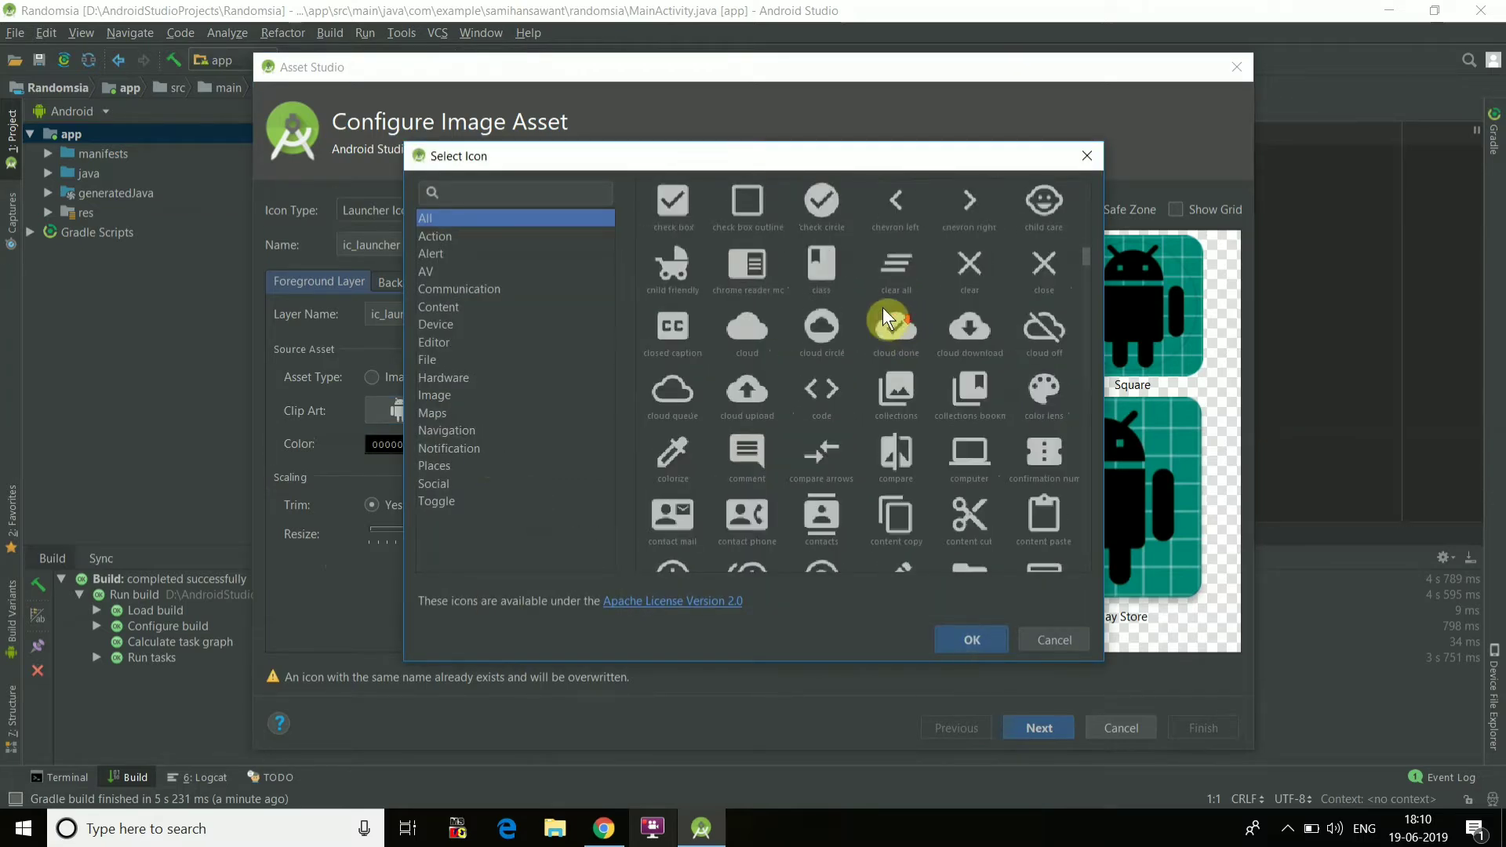
scroll(792, 430, "down", 7)
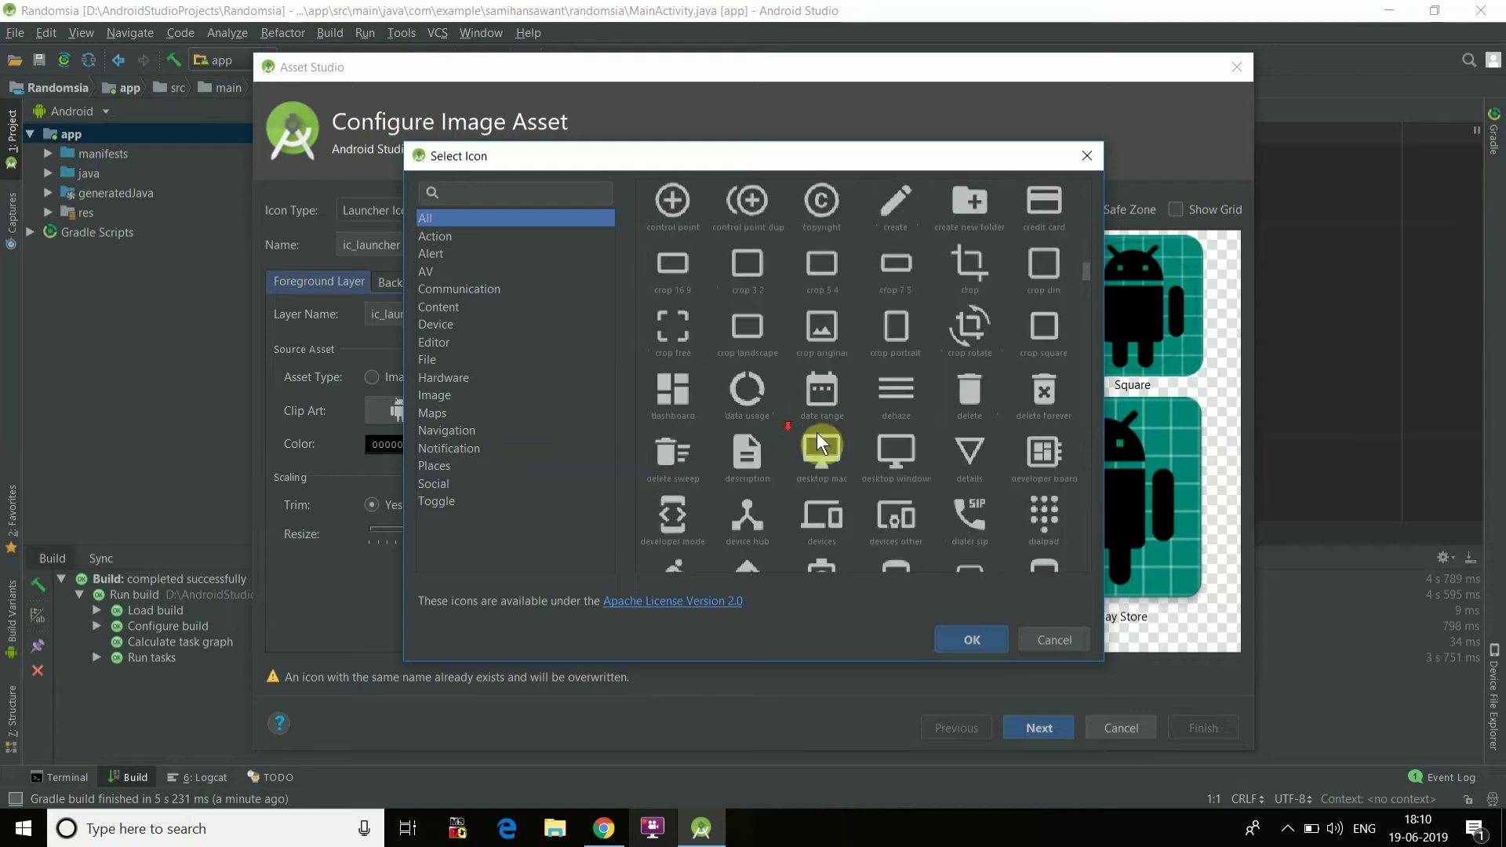
left_click(807, 328)
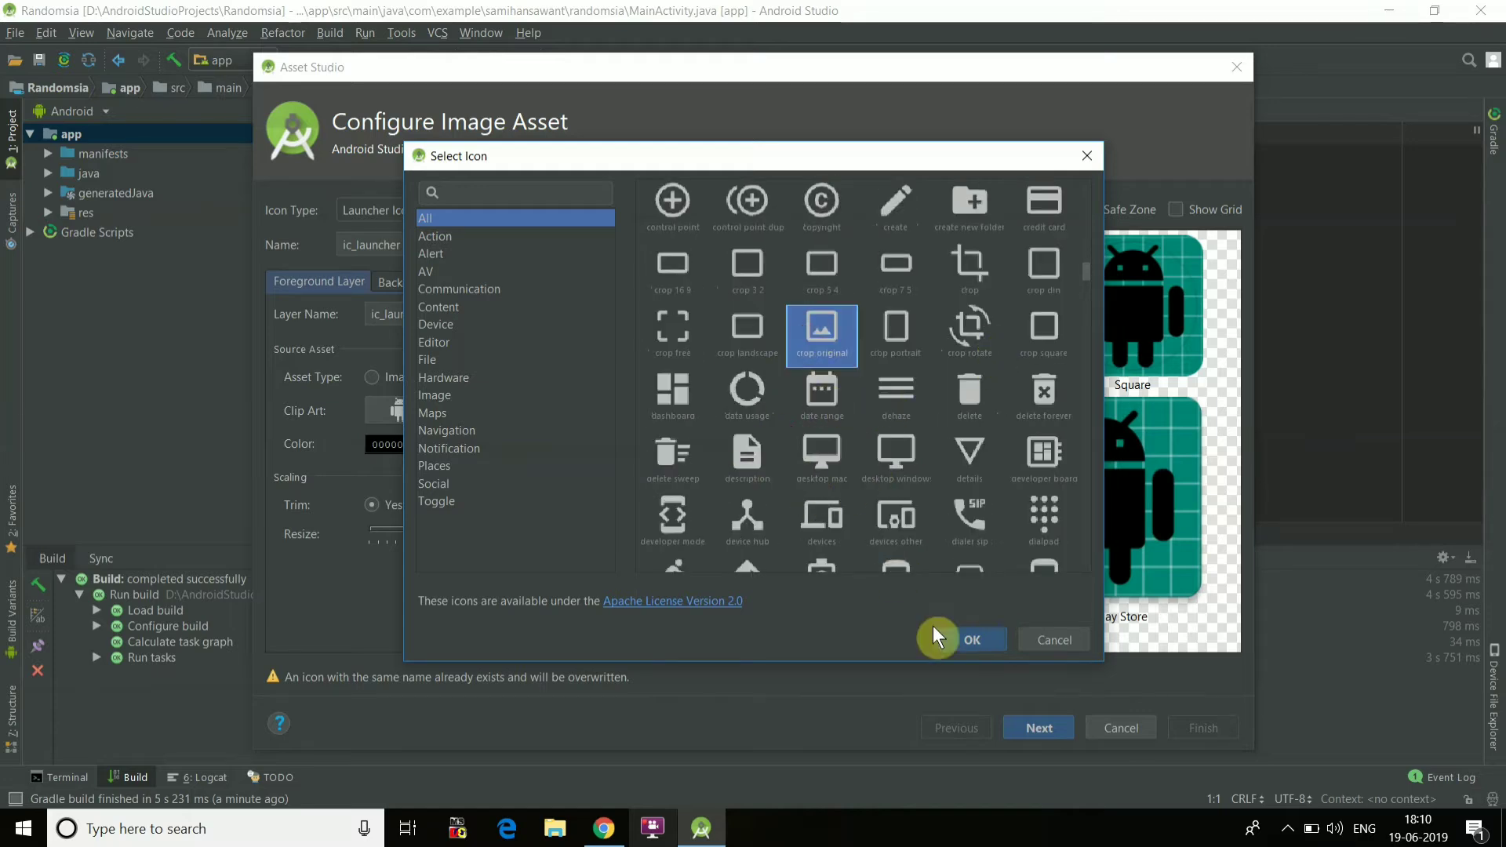
left_click(949, 642)
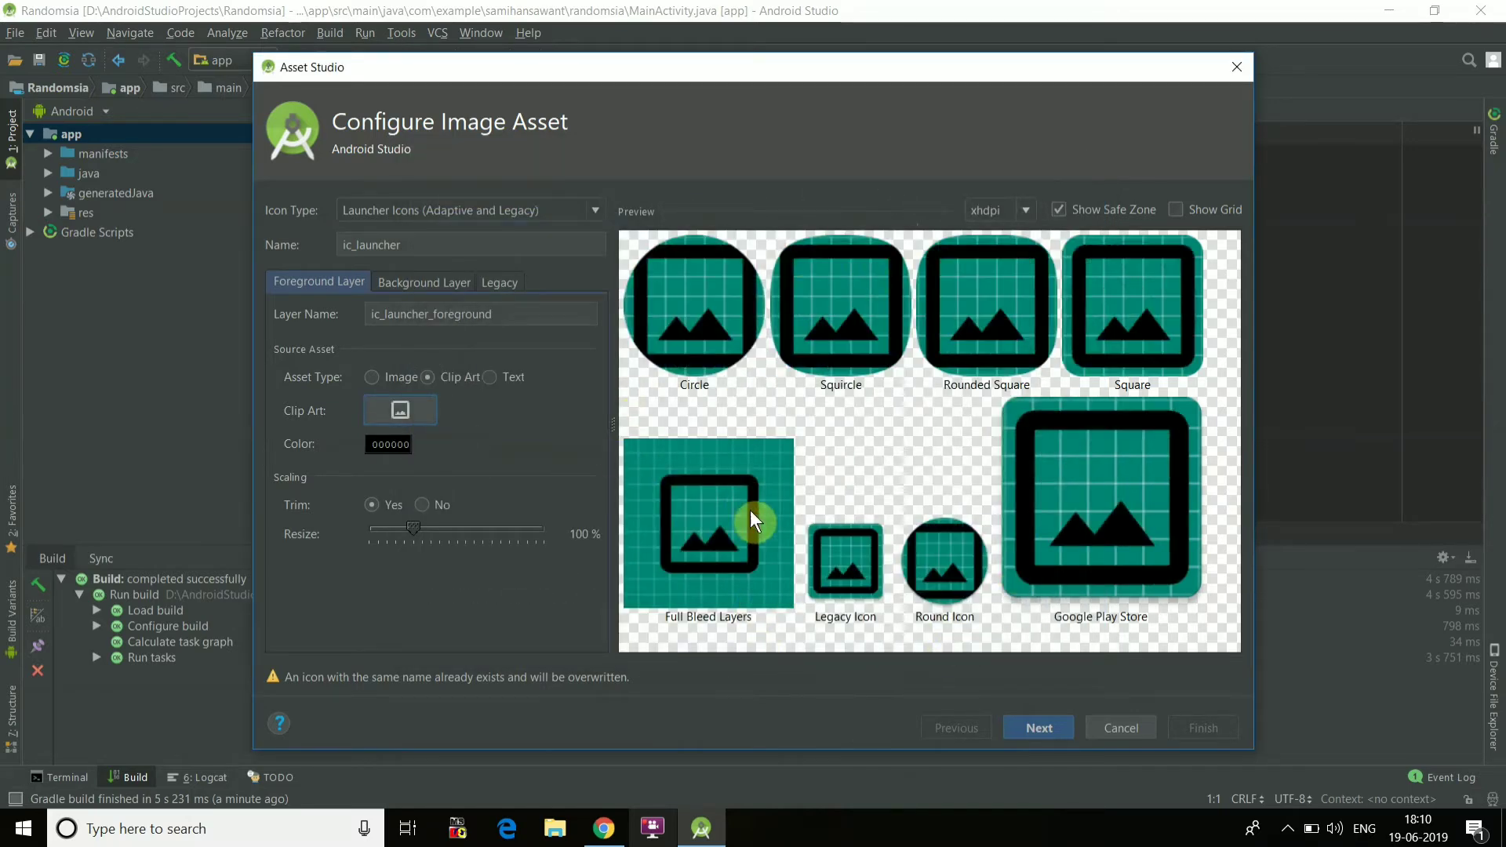
left_click_drag(411, 520, 390, 529)
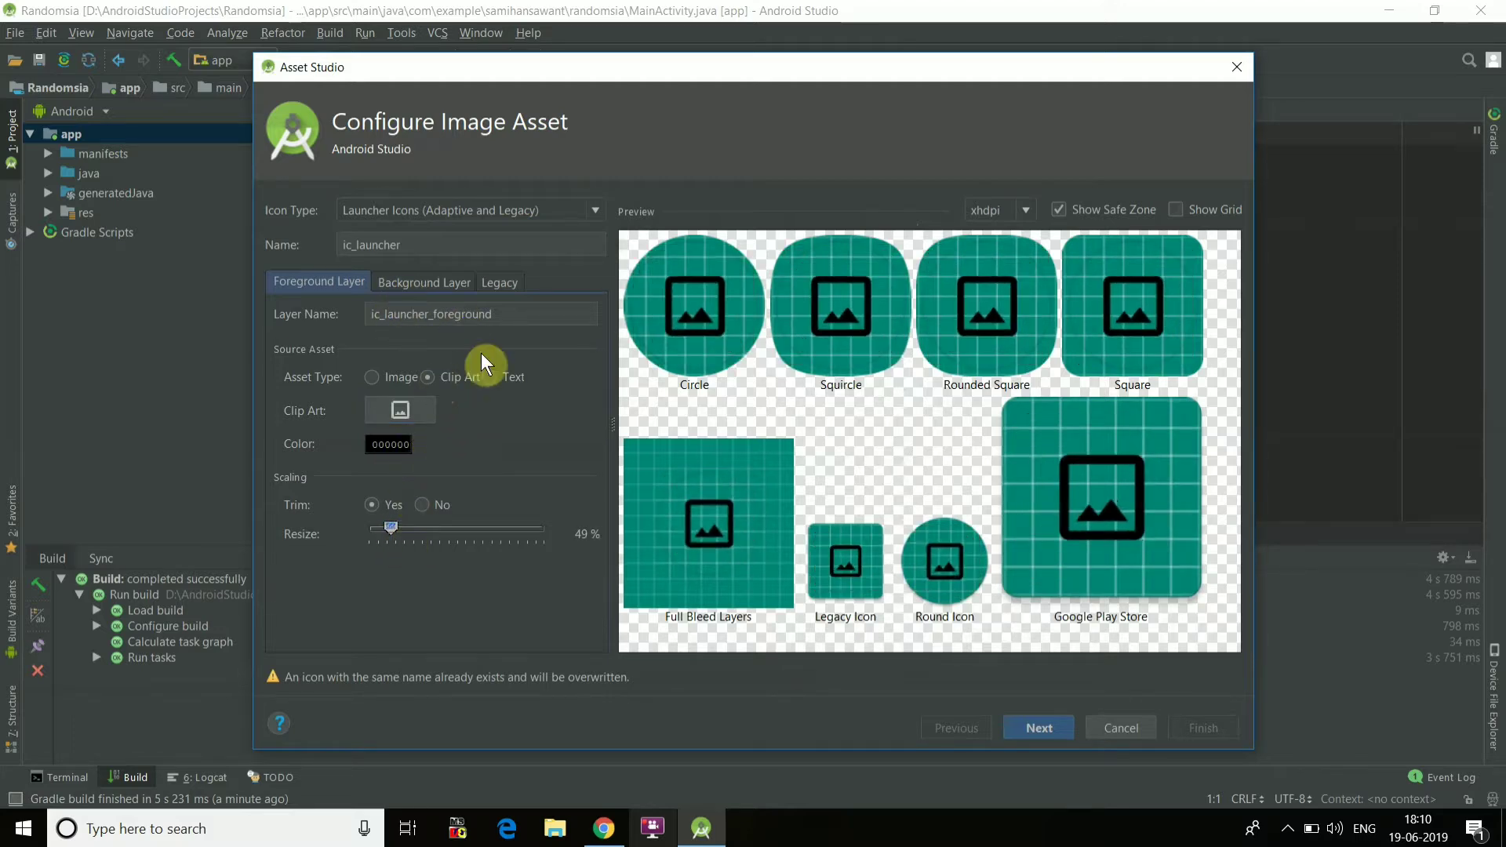
Use the image r1.png from the user's Desktop folder as the foreground asset and resize it to about 107 %.
left_click(371, 376)
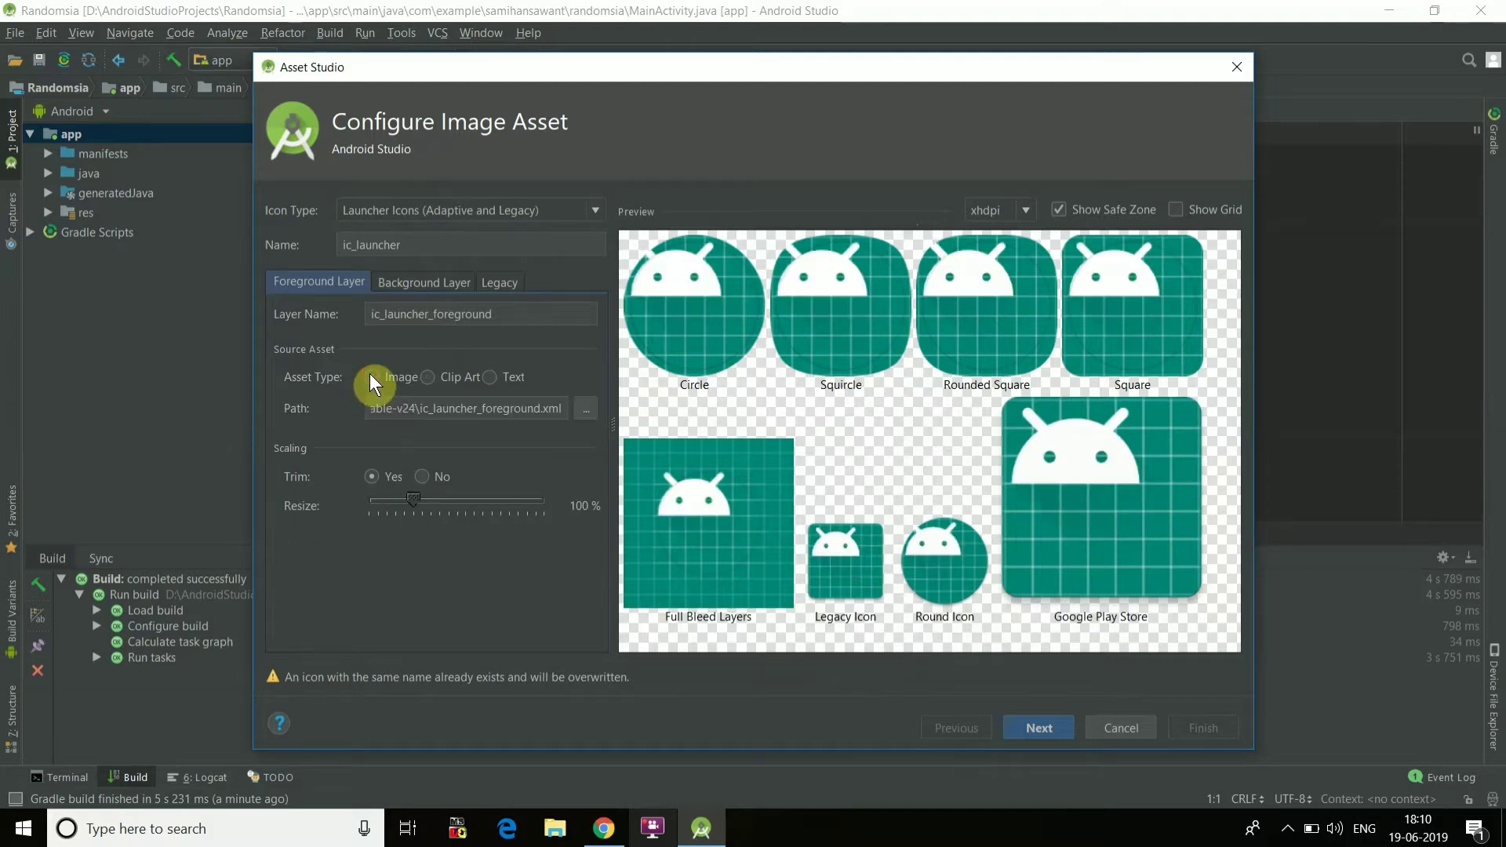
left_click(590, 409)
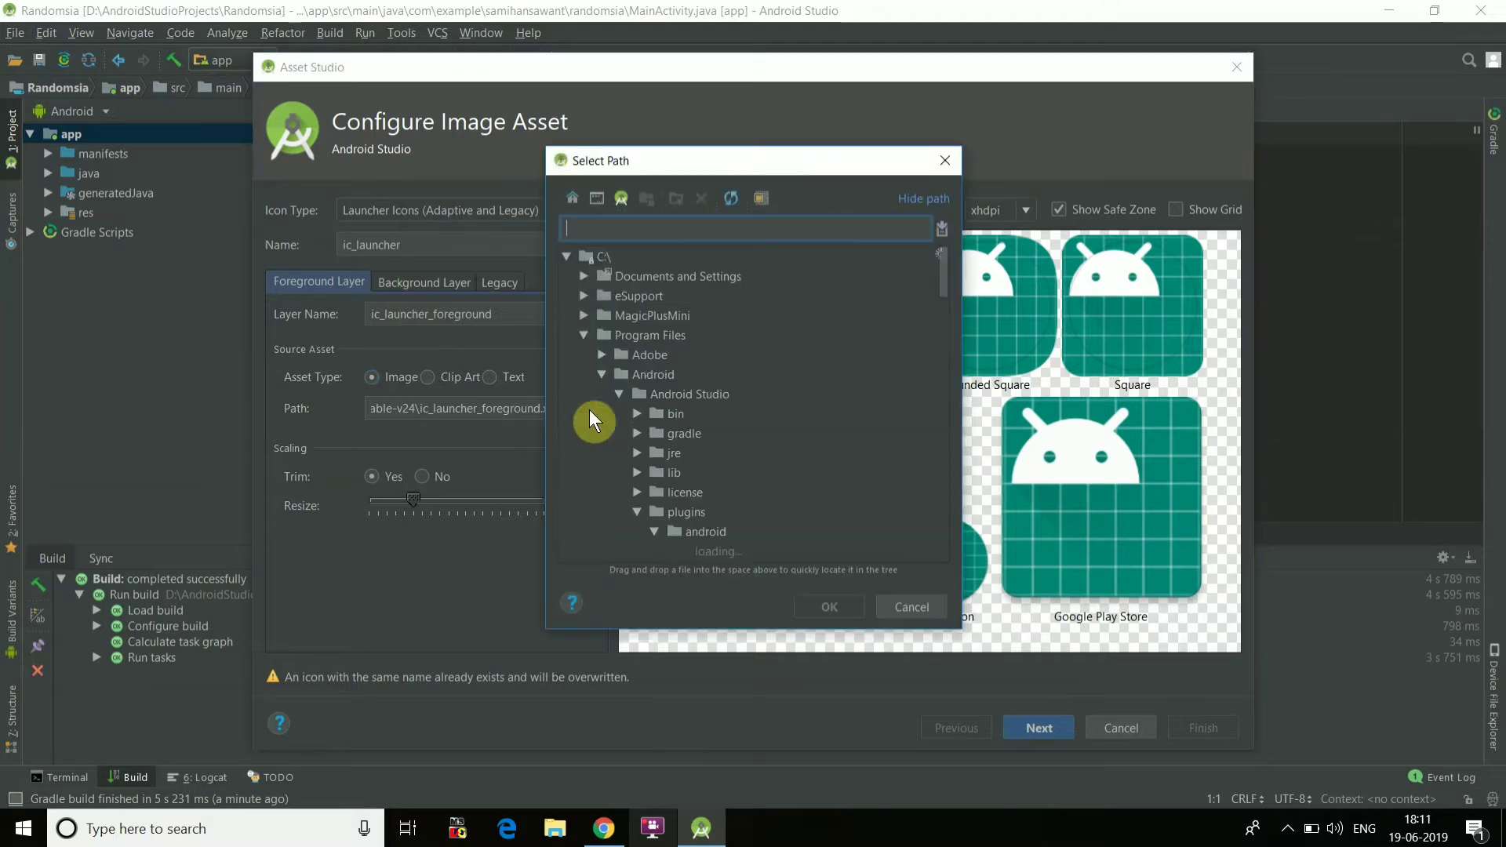
scroll(695, 411, "down", 5)
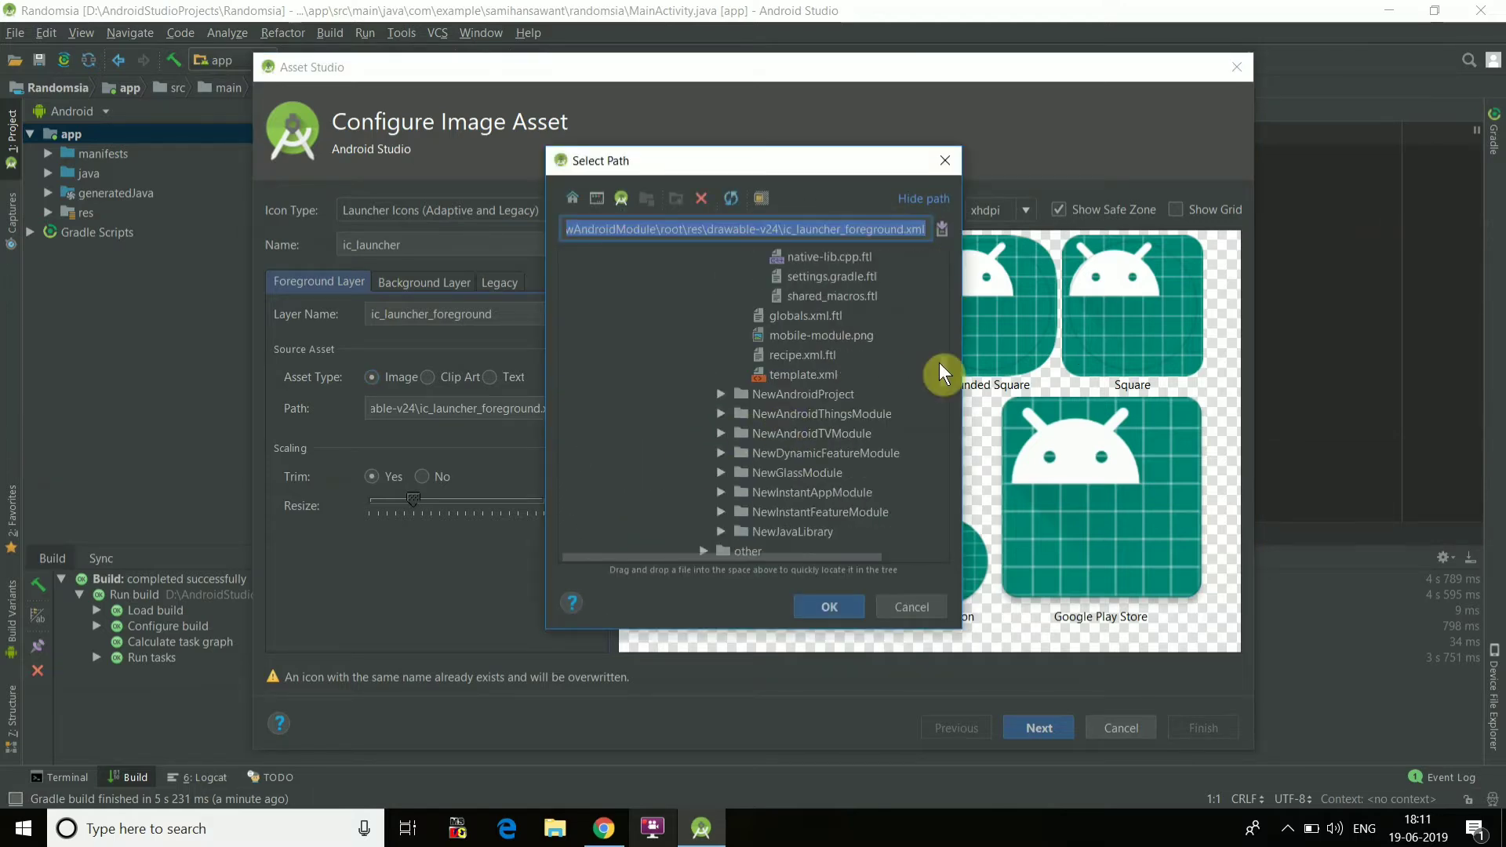
left_click_drag(939, 363, 946, 535)
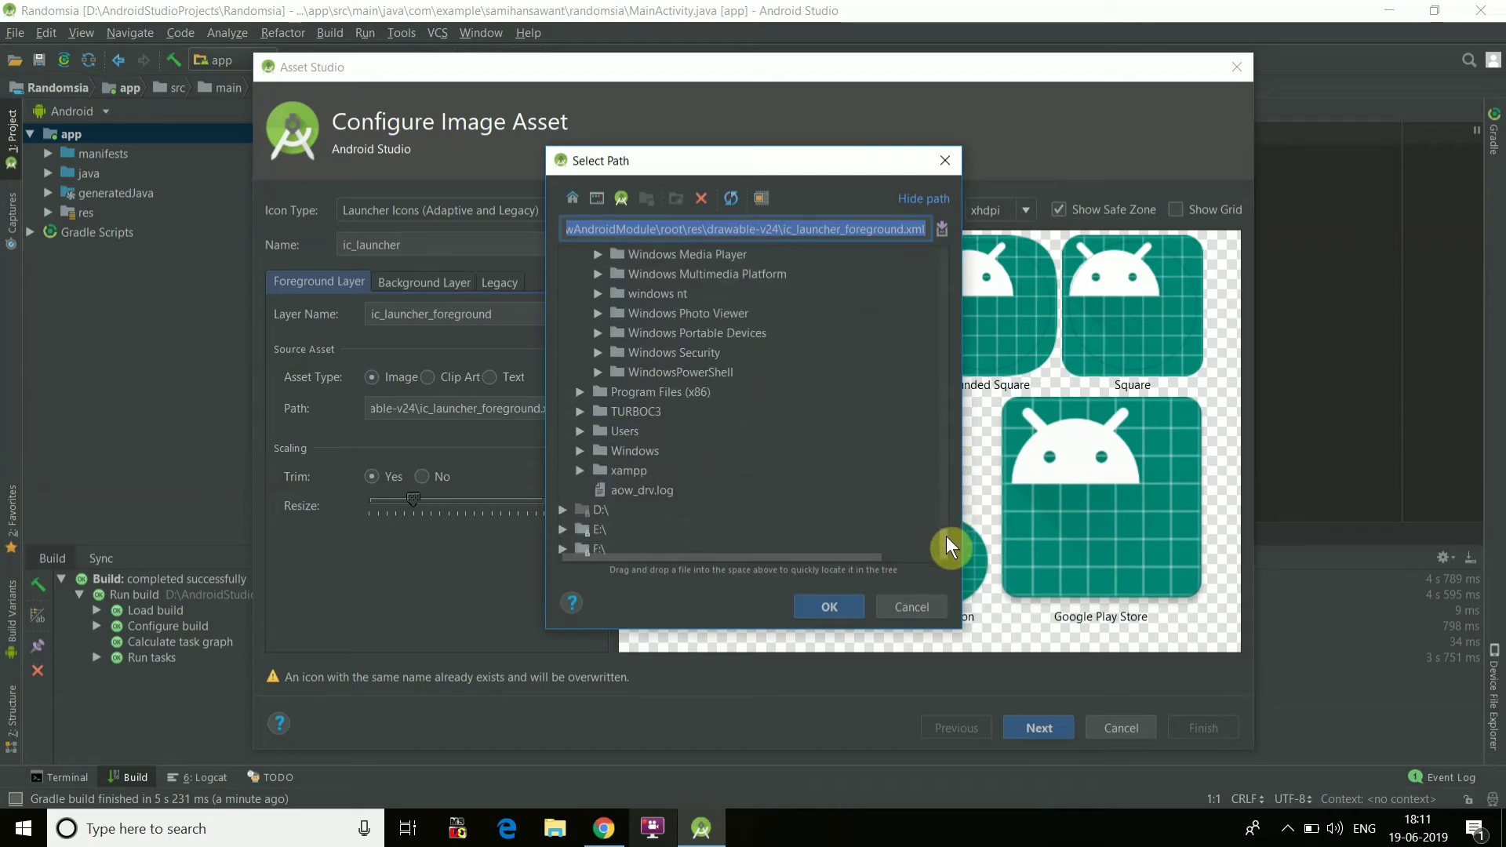
left_click(581, 433)
left_click(594, 468)
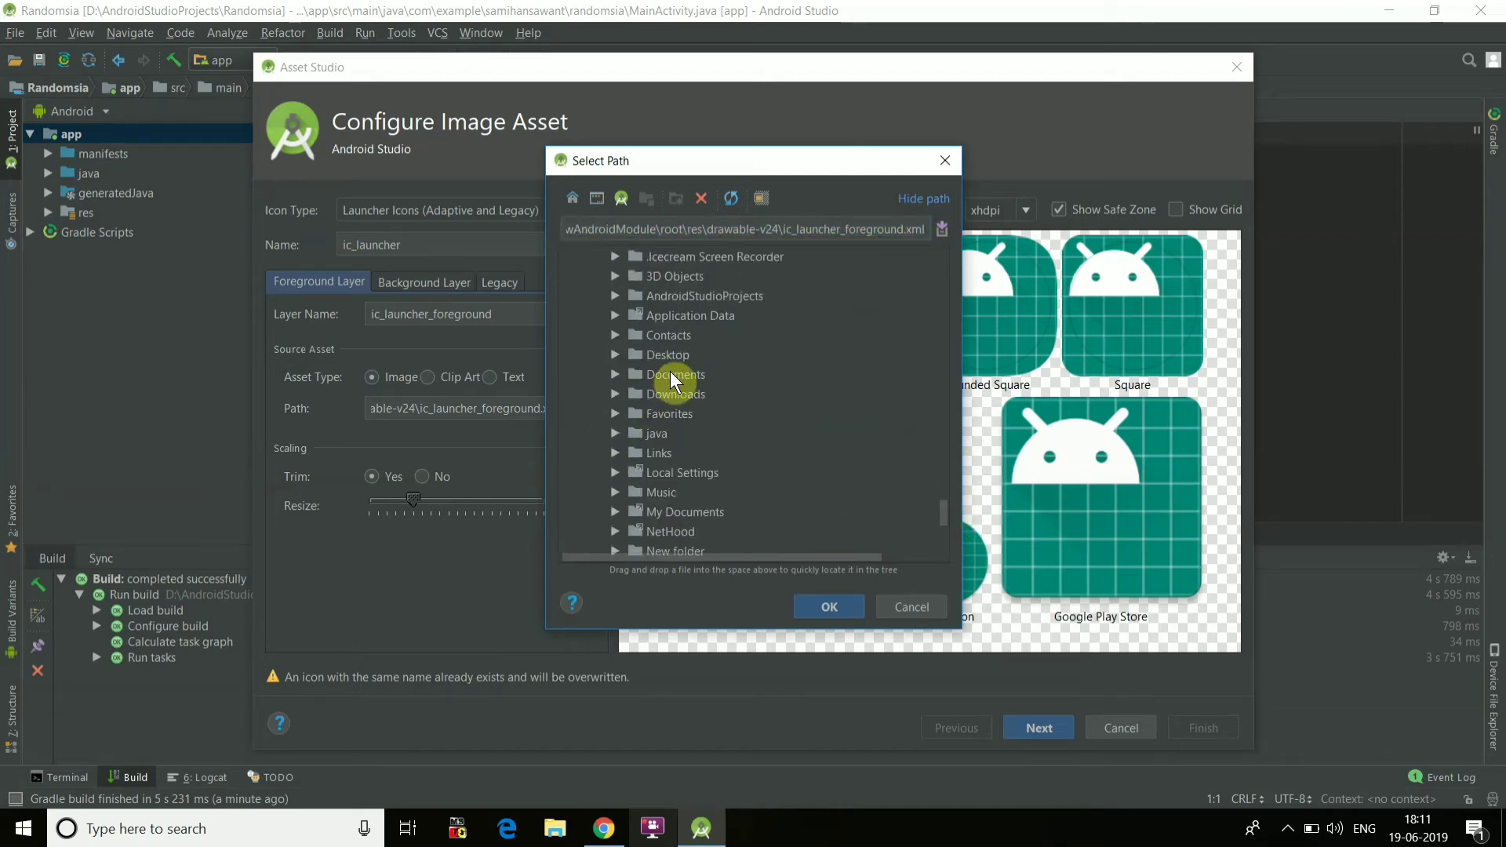
left_click(672, 356)
left_click(617, 354)
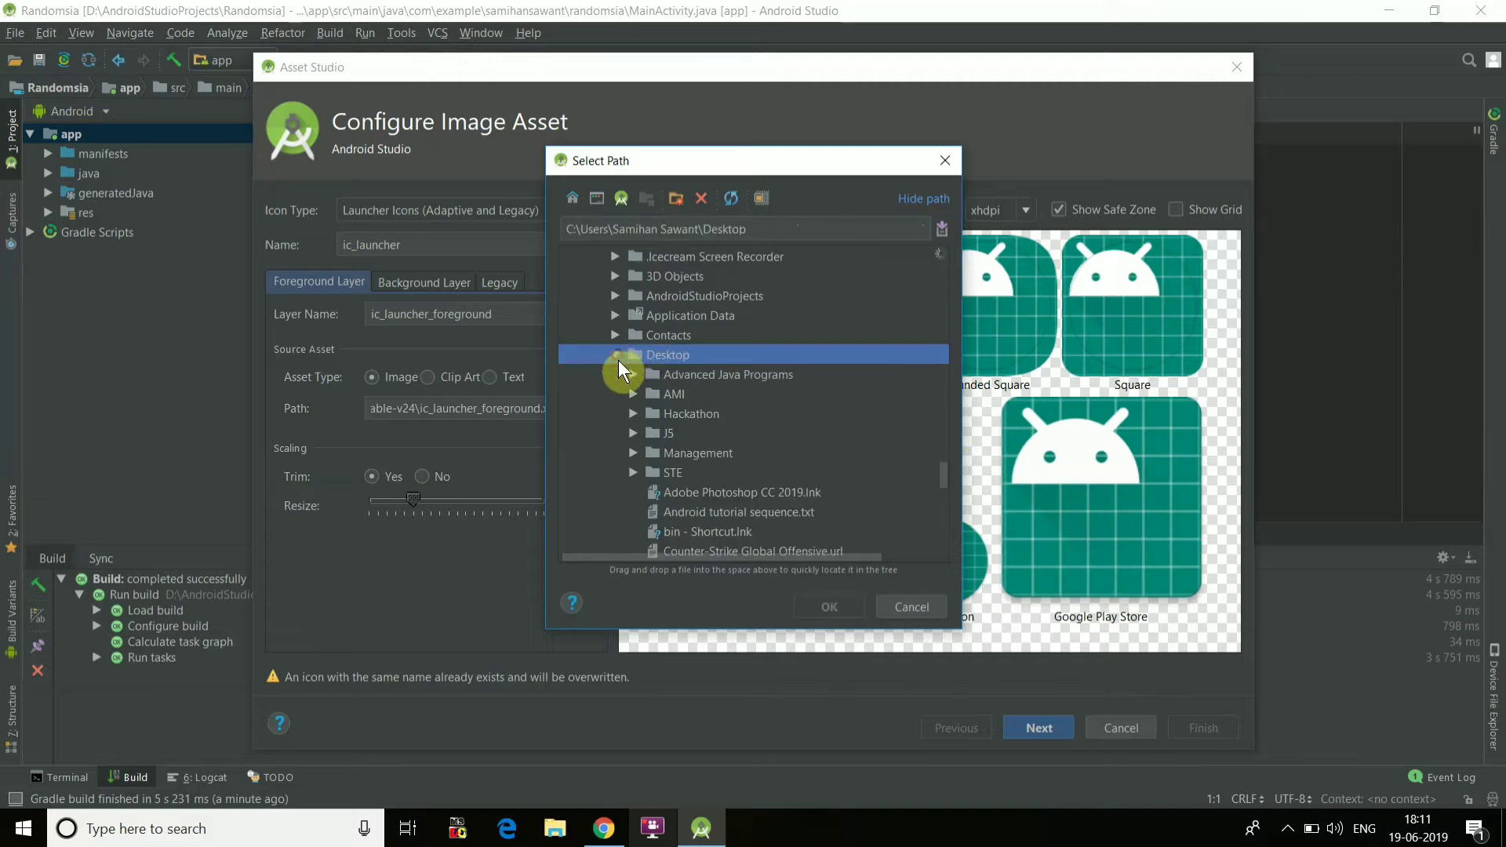
scroll(636, 400, "down", 4)
left_click(679, 368)
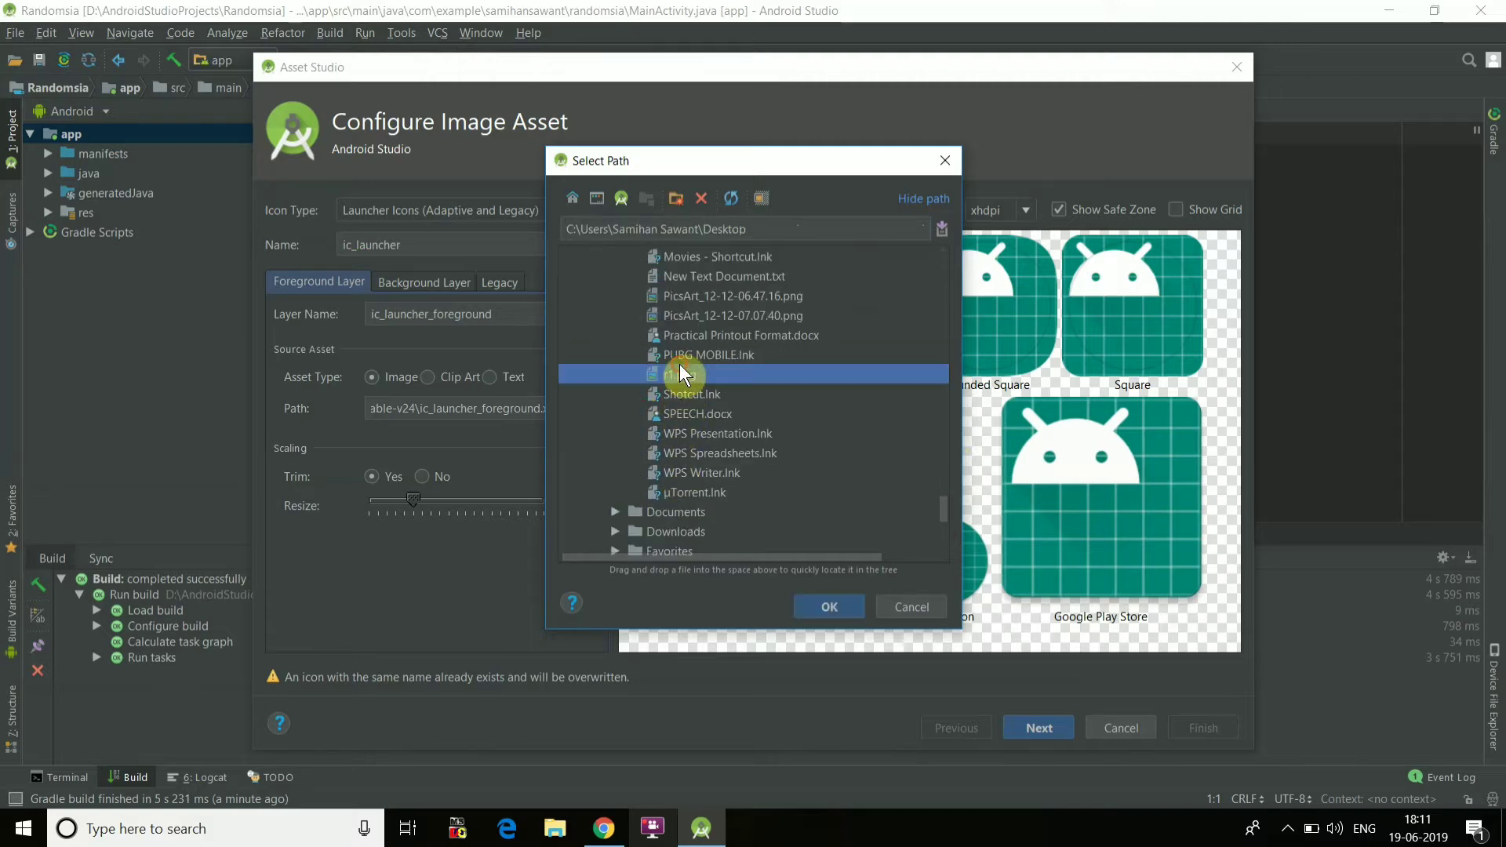
left_click(808, 600)
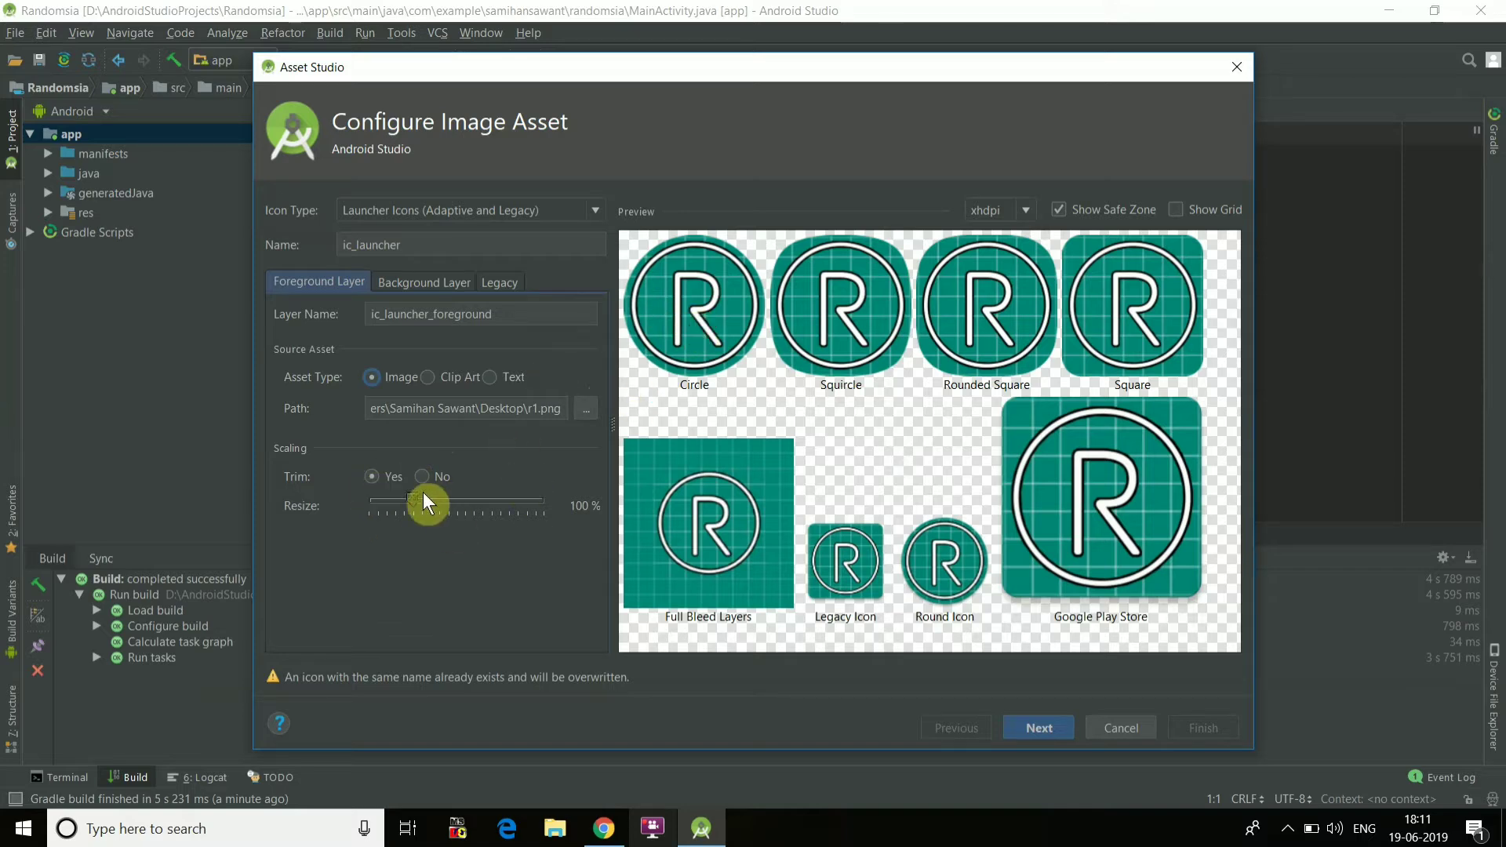
left_click_drag(424, 493, 417, 506)
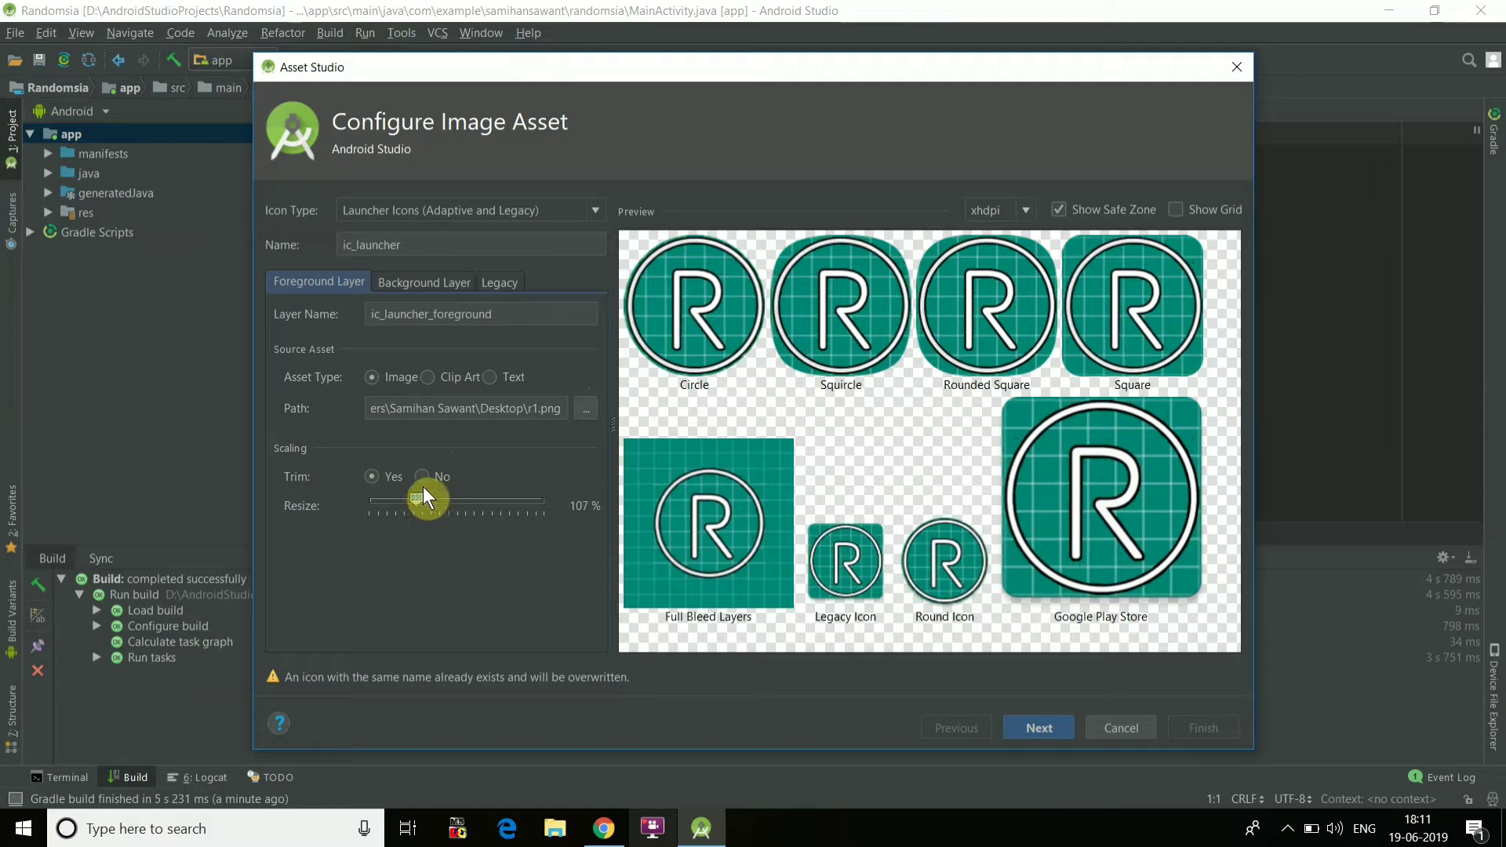
Change the icon's background layer to a solid color asset and set it to black, 000000.
left_click(415, 292)
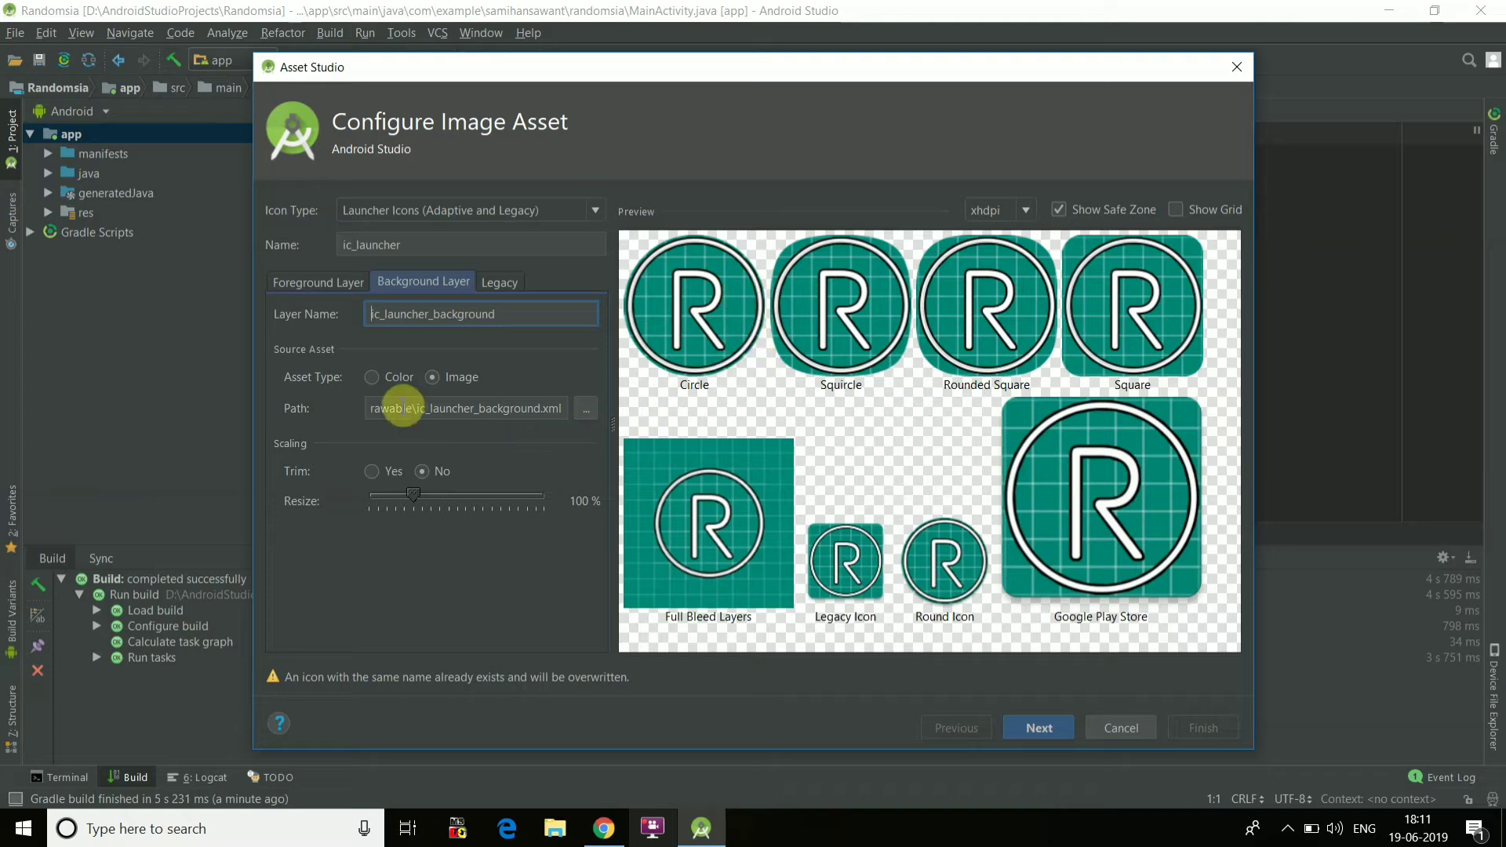
left_click(369, 378)
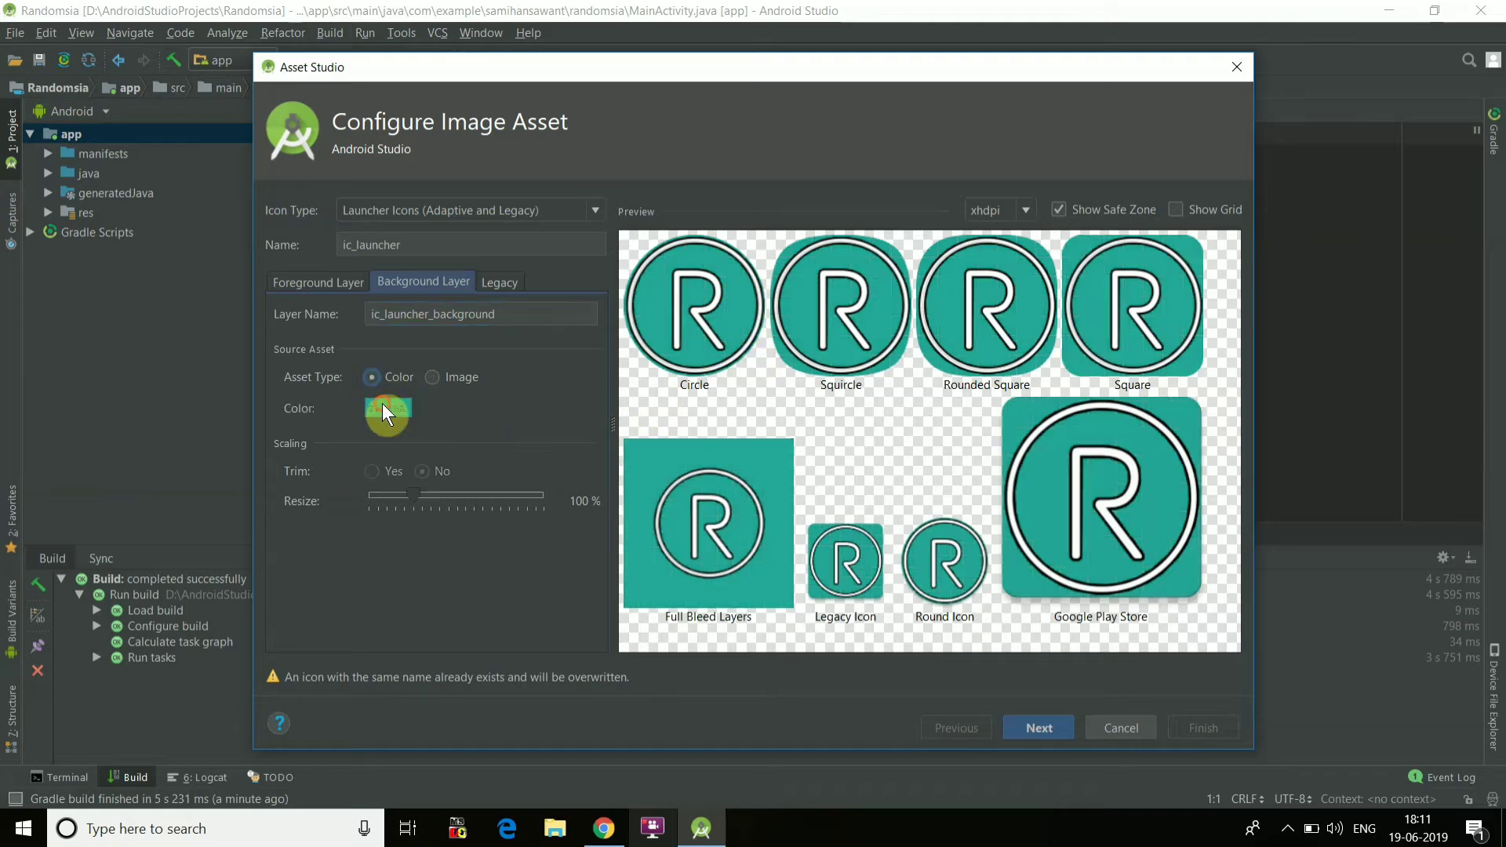
left_click(383, 403)
left_click(646, 571)
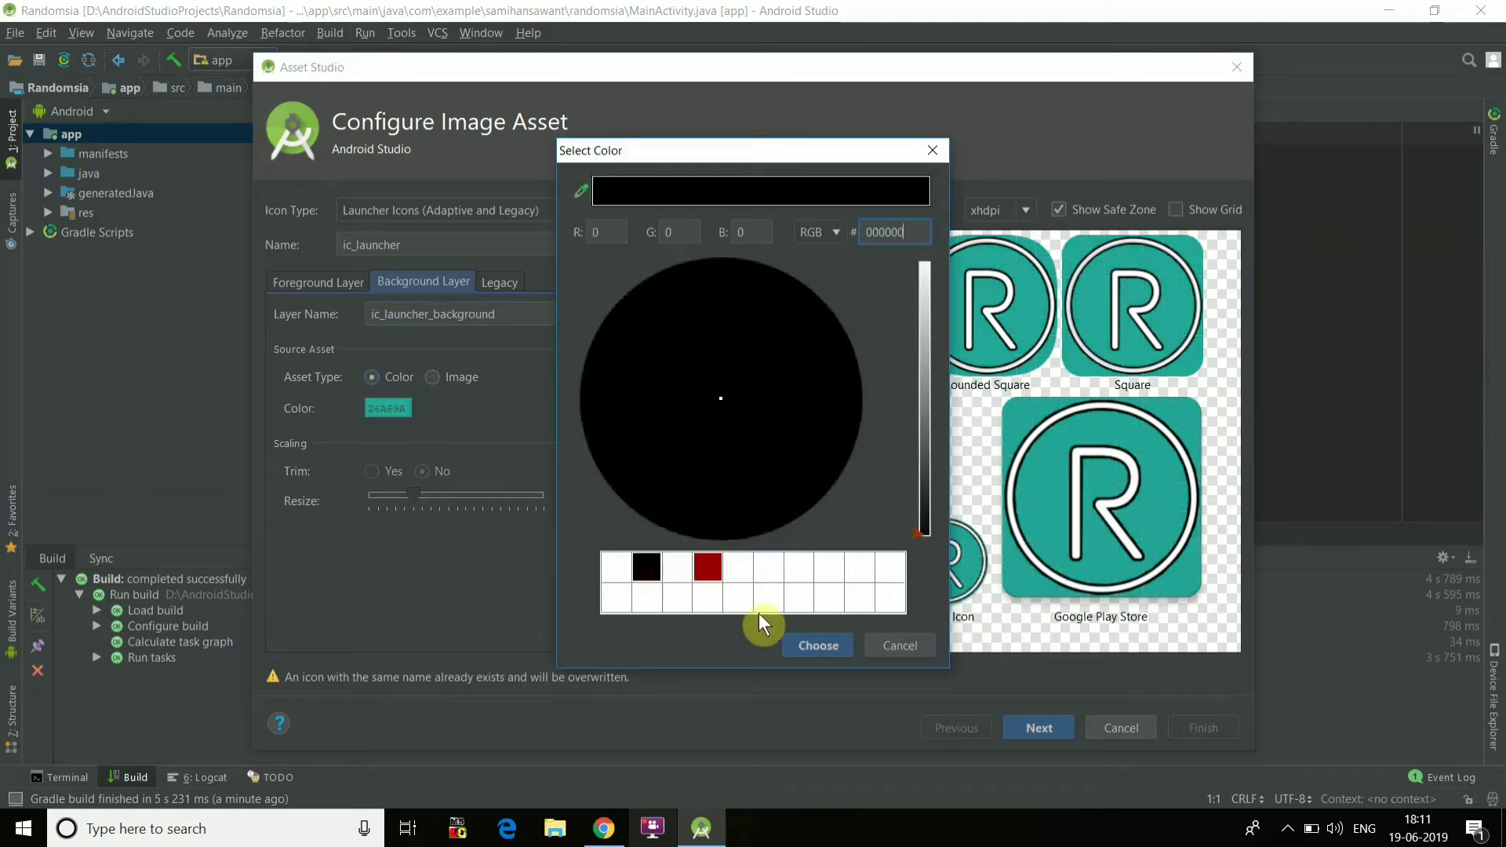
left_click(819, 646)
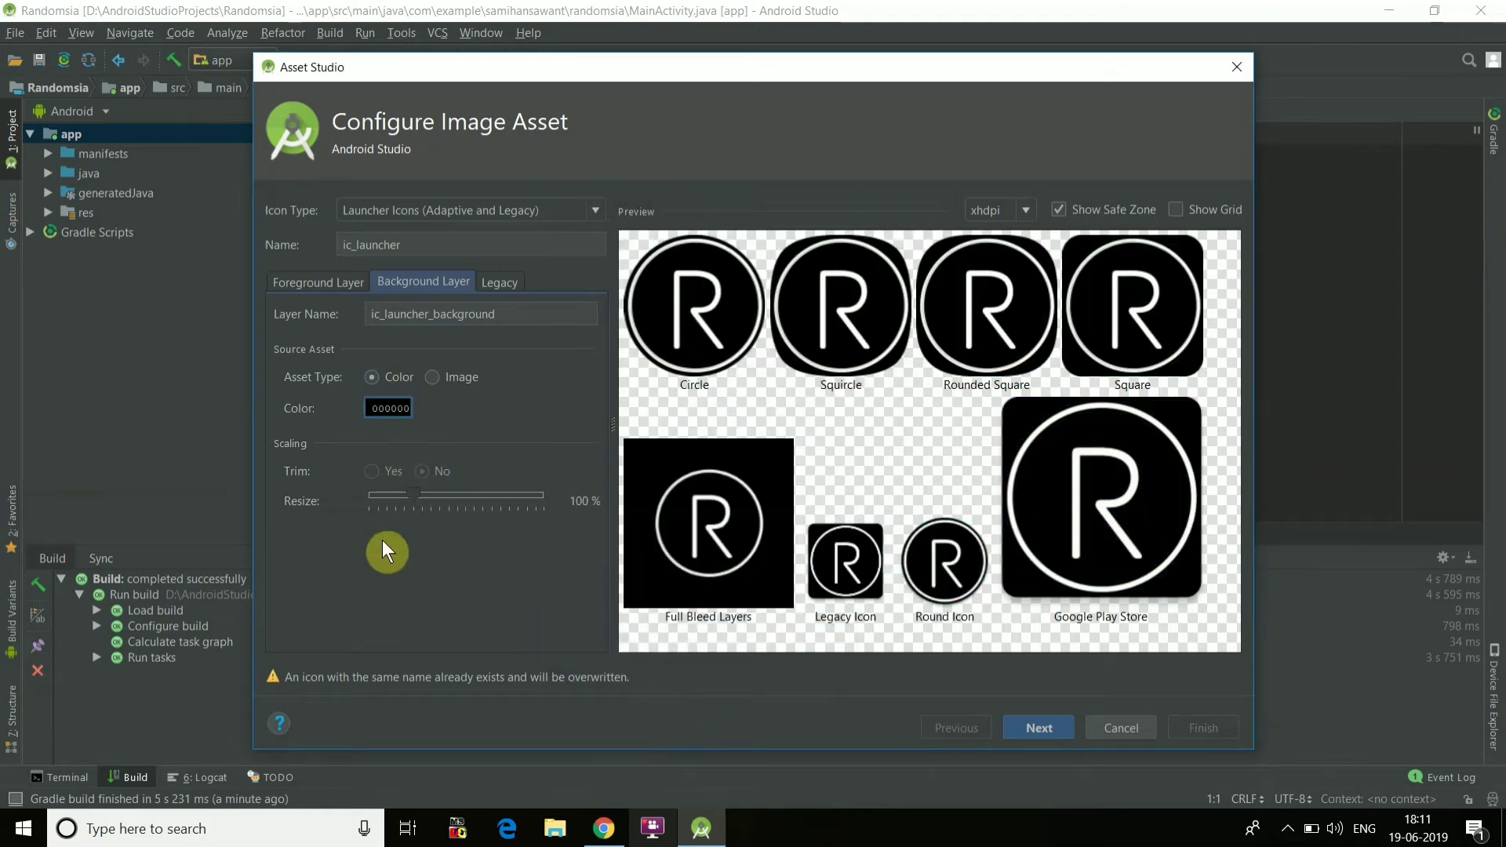
Set the shape of the legacy icon (API ≤ 25) to Circle.
left_click(503, 282)
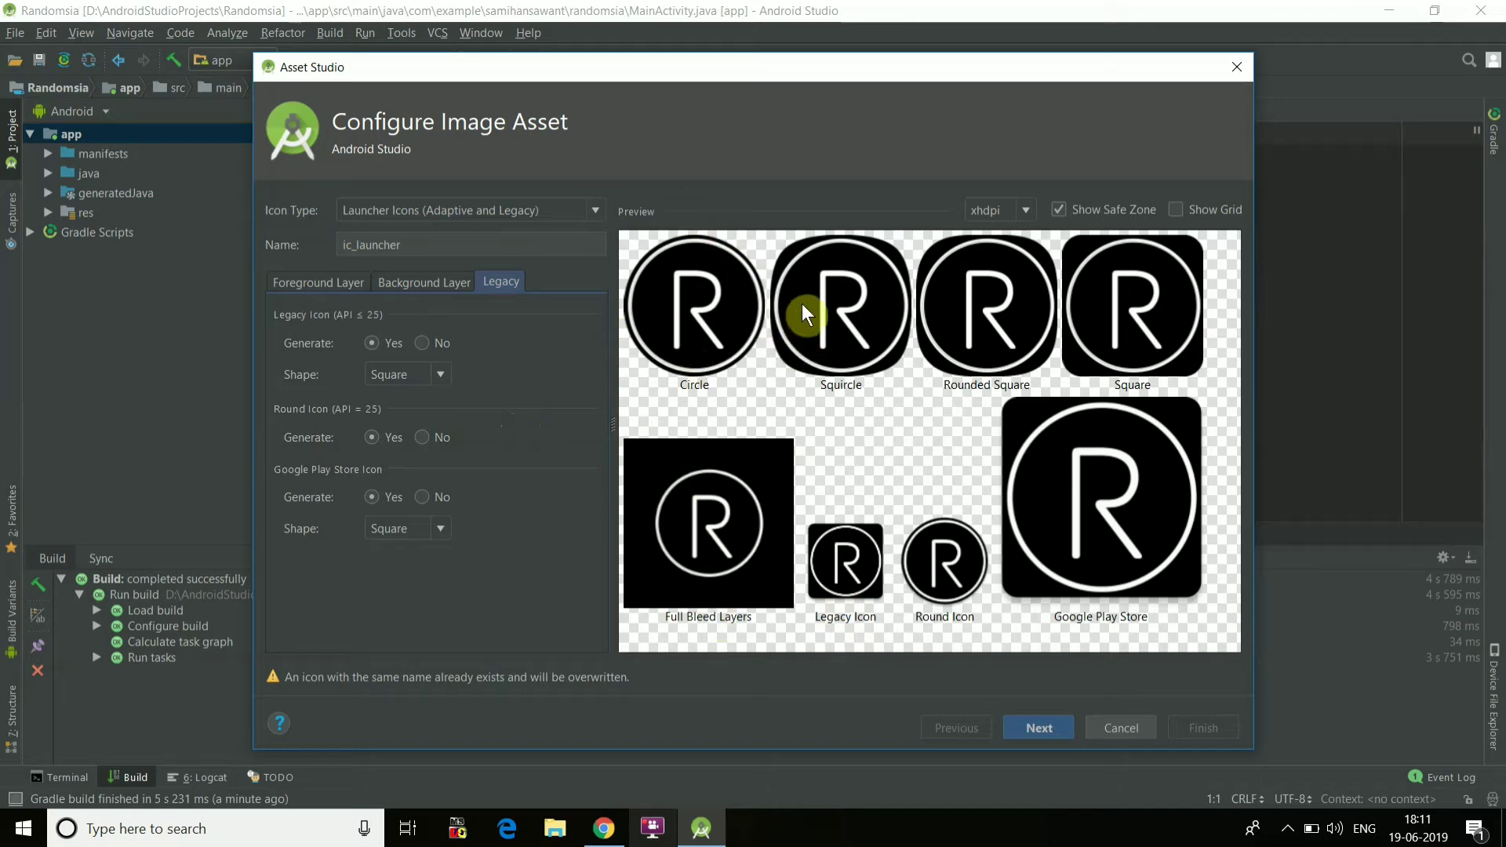
left_click(435, 375)
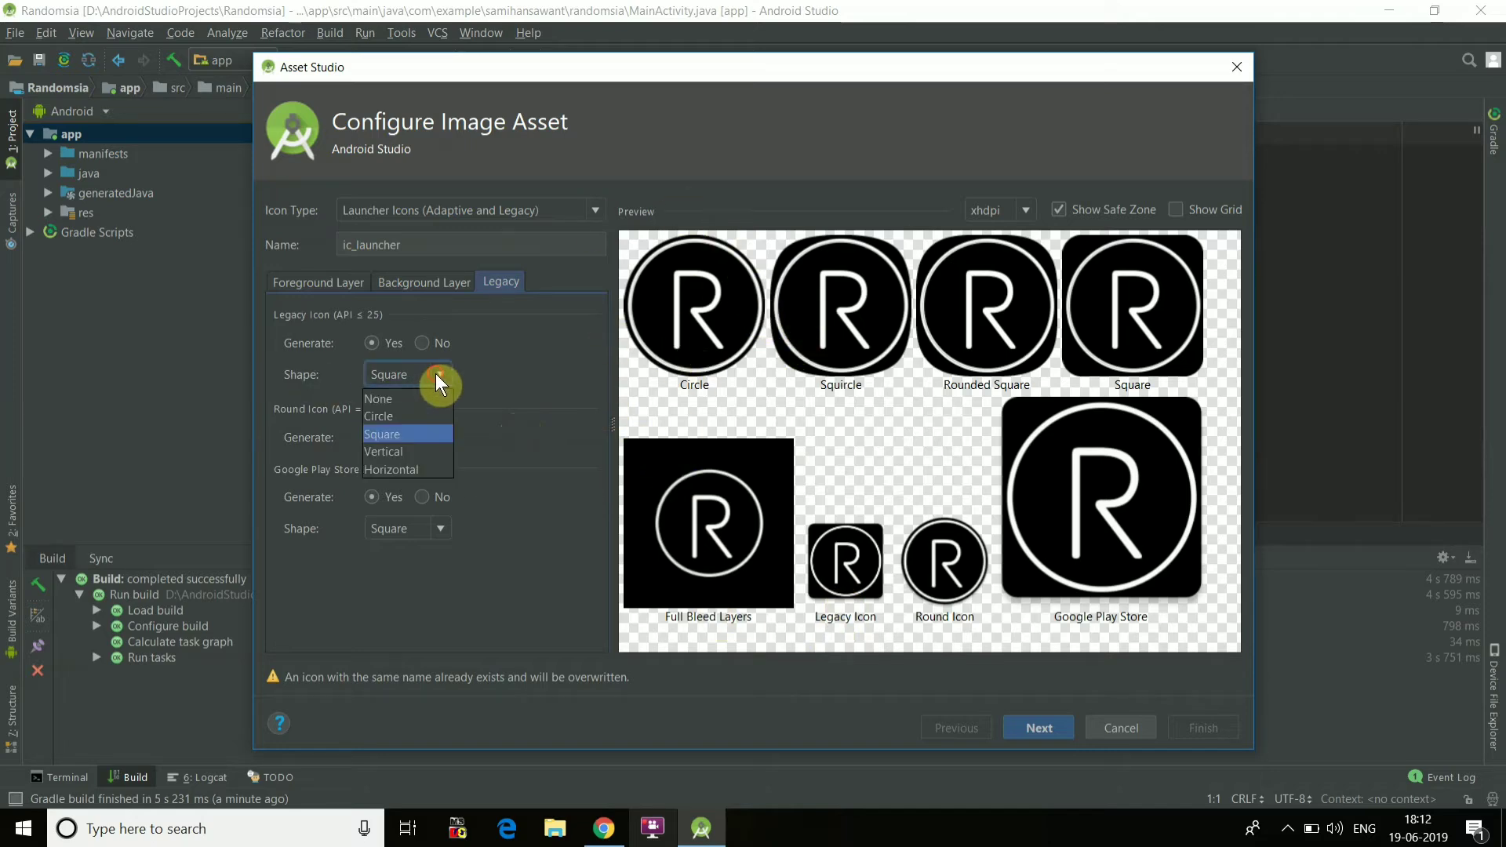
left_click(398, 413)
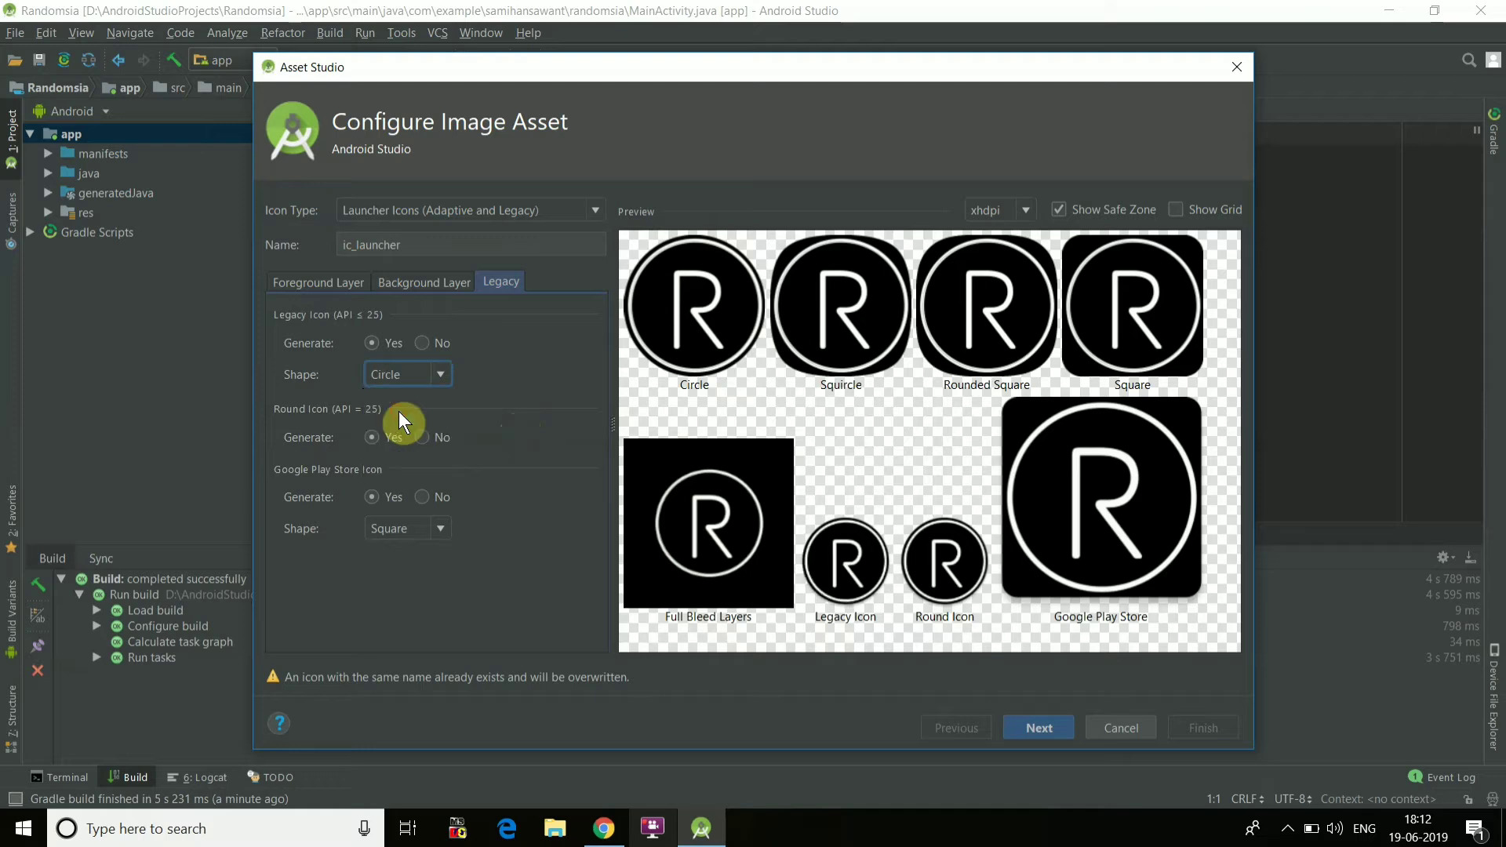
Set the Google Play Store icon's shape to Circle and generate the icon files in the main resource directory.
left_click(440, 529)
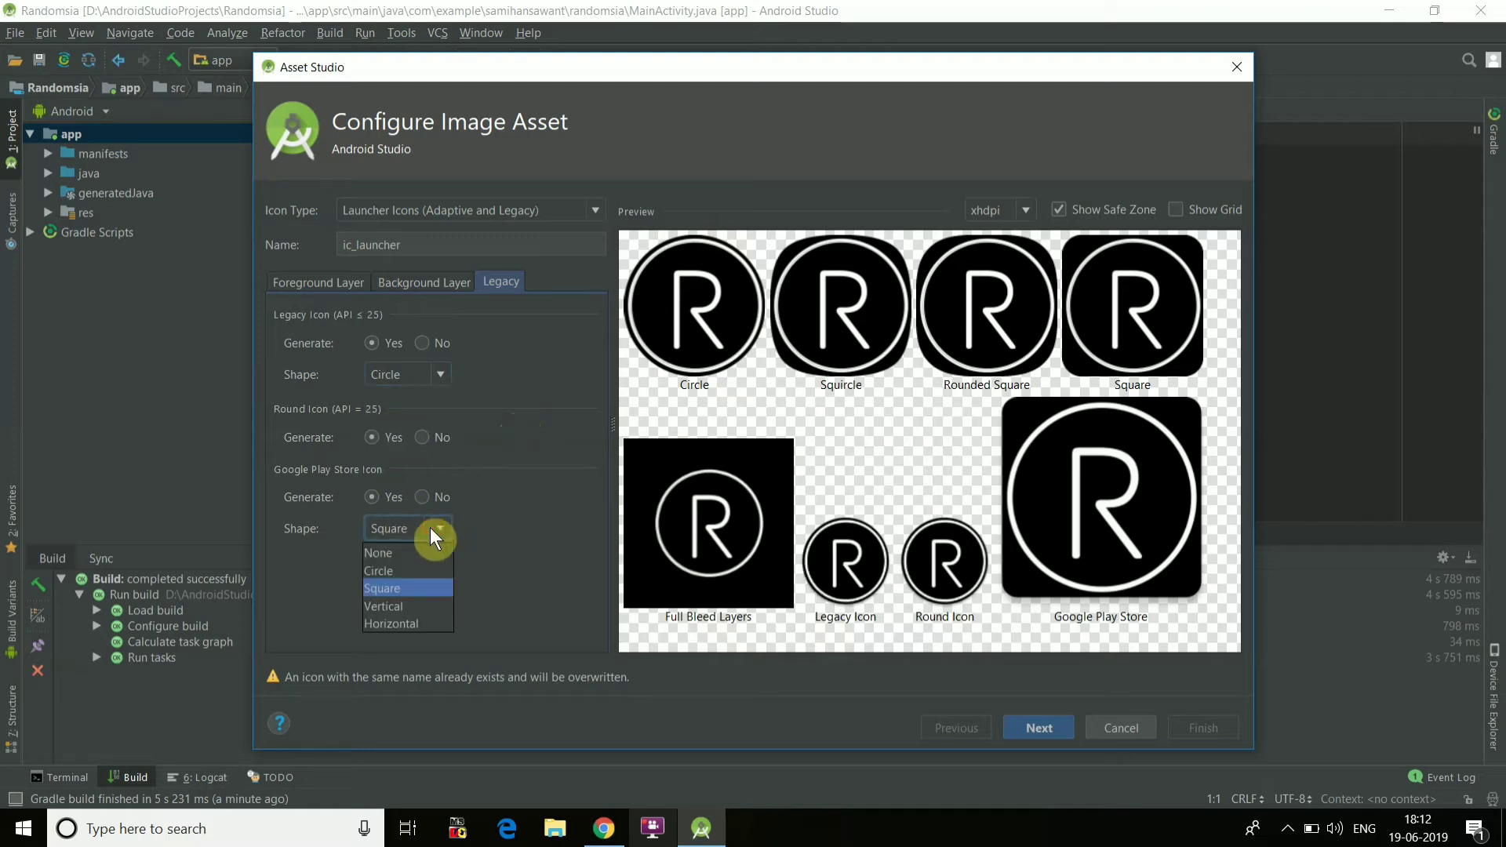
left_click(412, 566)
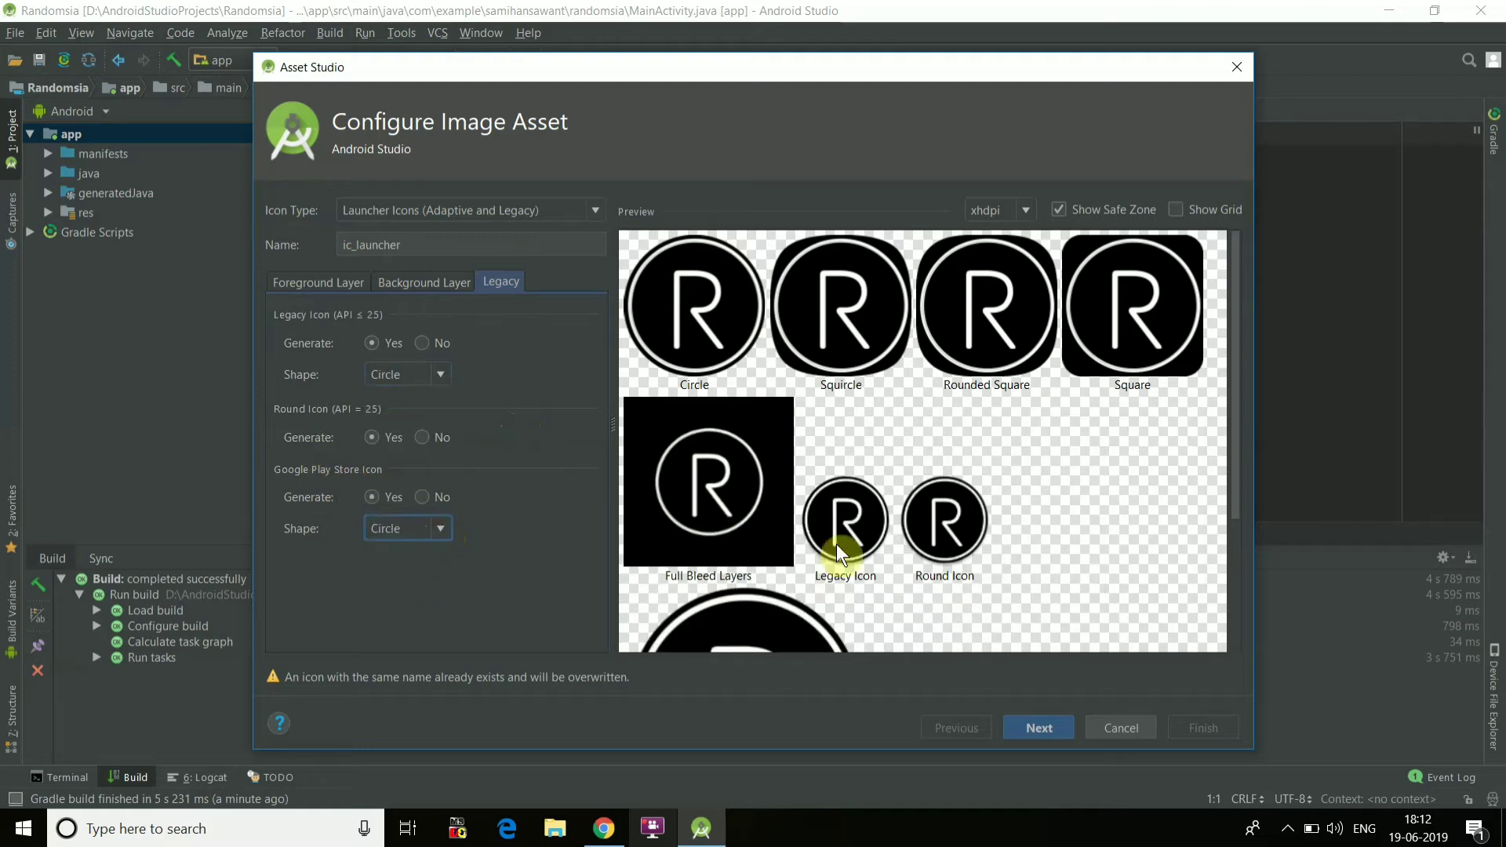
scroll(836, 544, "down", 2)
scroll(918, 539, "up", 1)
scroll(918, 538, "down", 2)
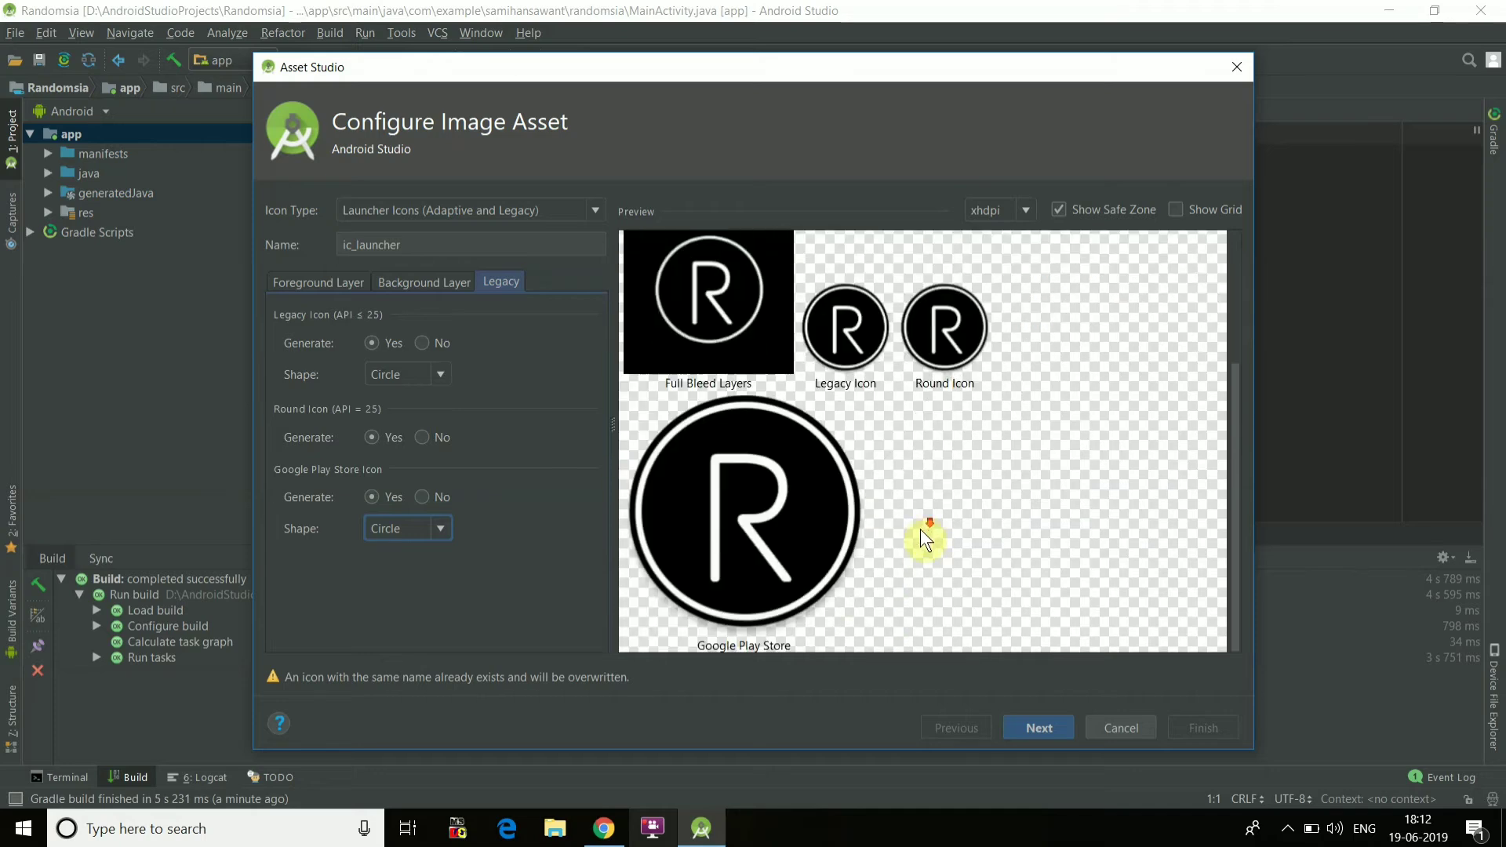
left_click(1040, 728)
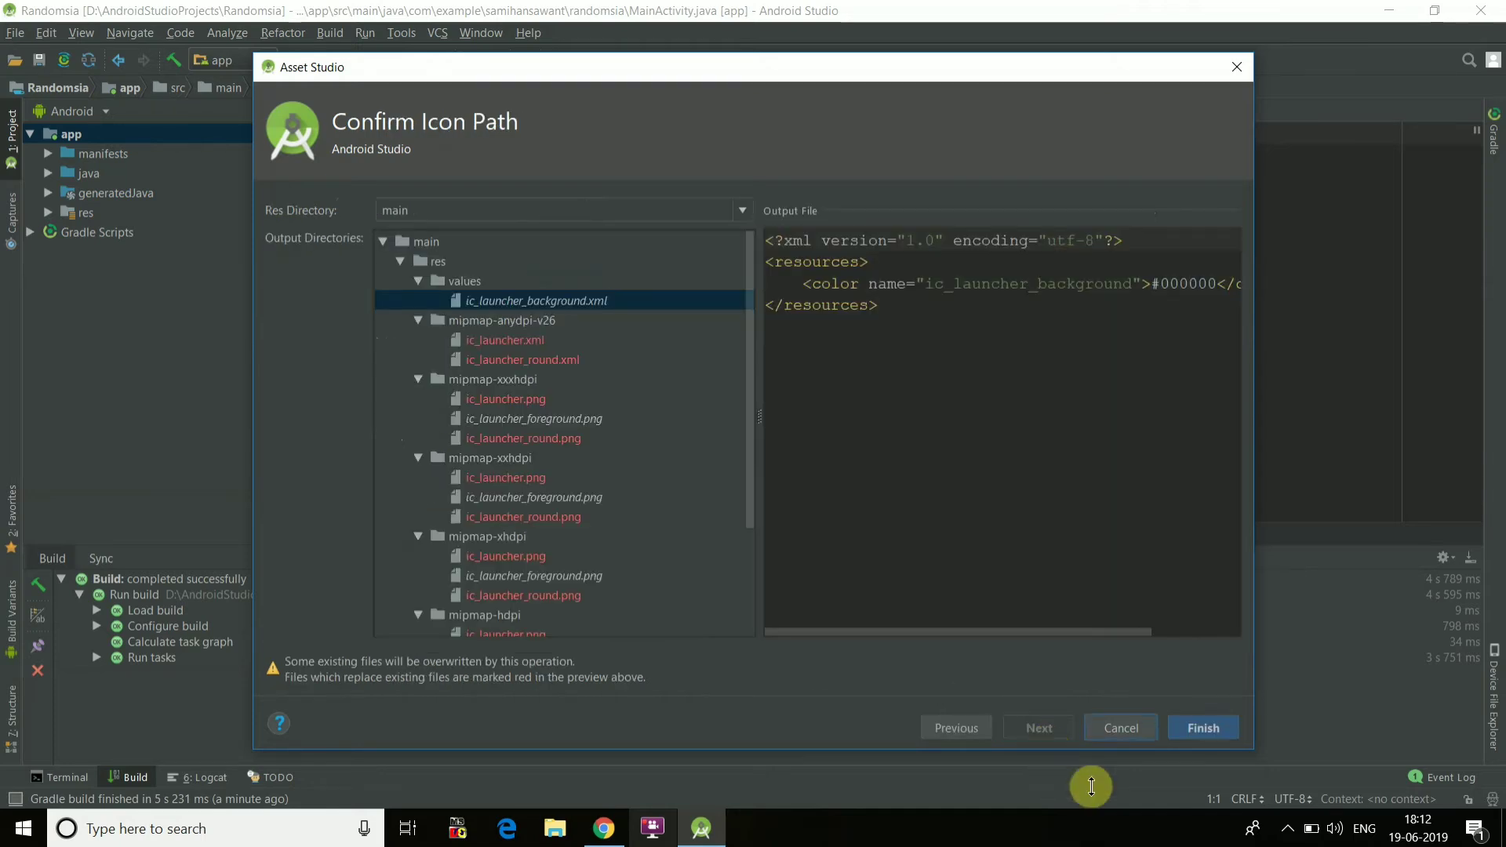
left_click(1206, 730)
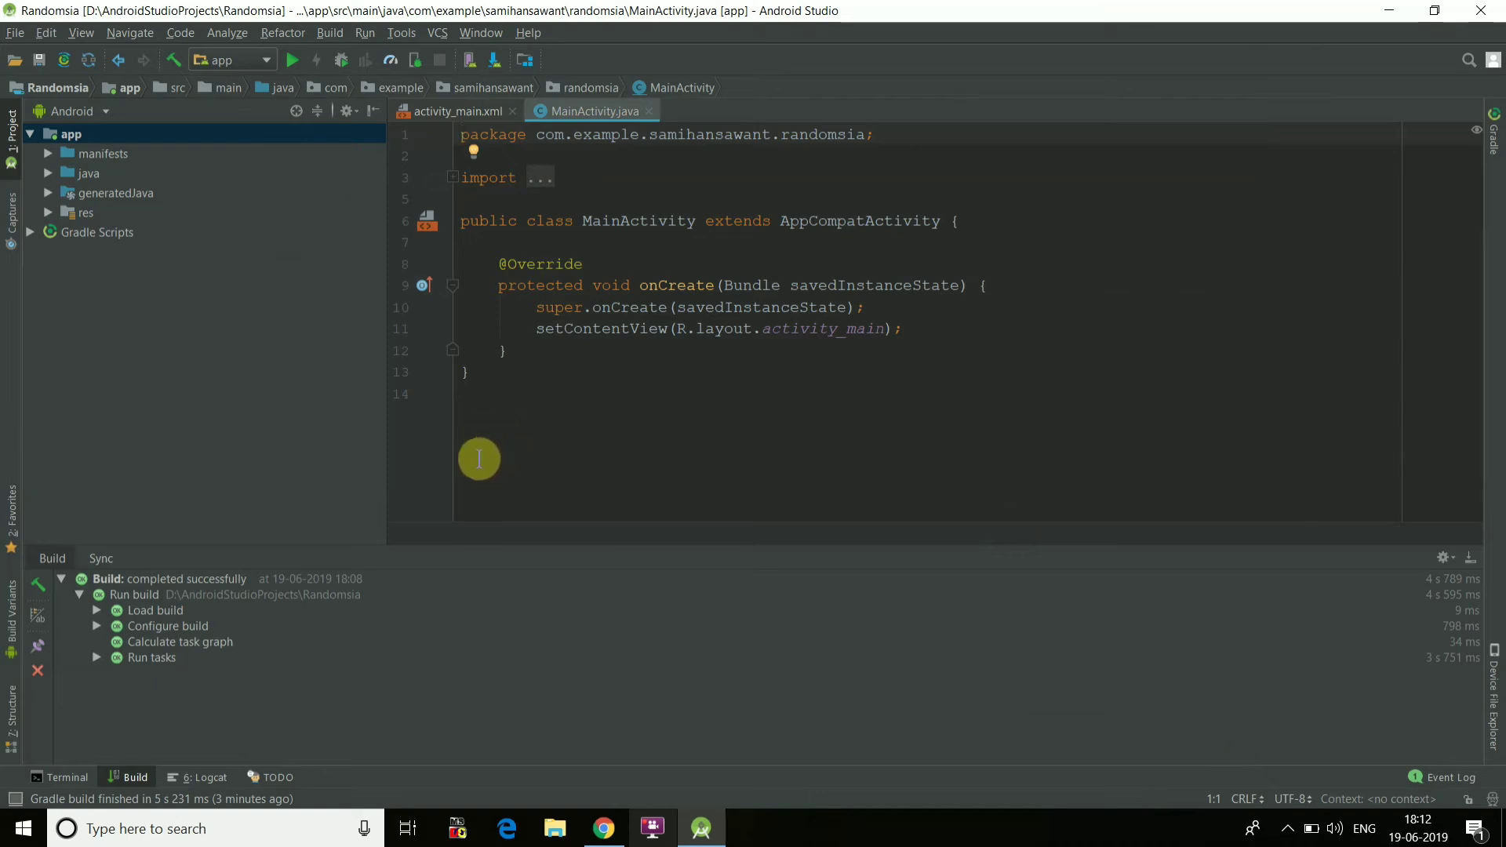
Run the app on the connected Lenovo K33a42 (Android 7.0, API 24) device.
left_click(292, 60)
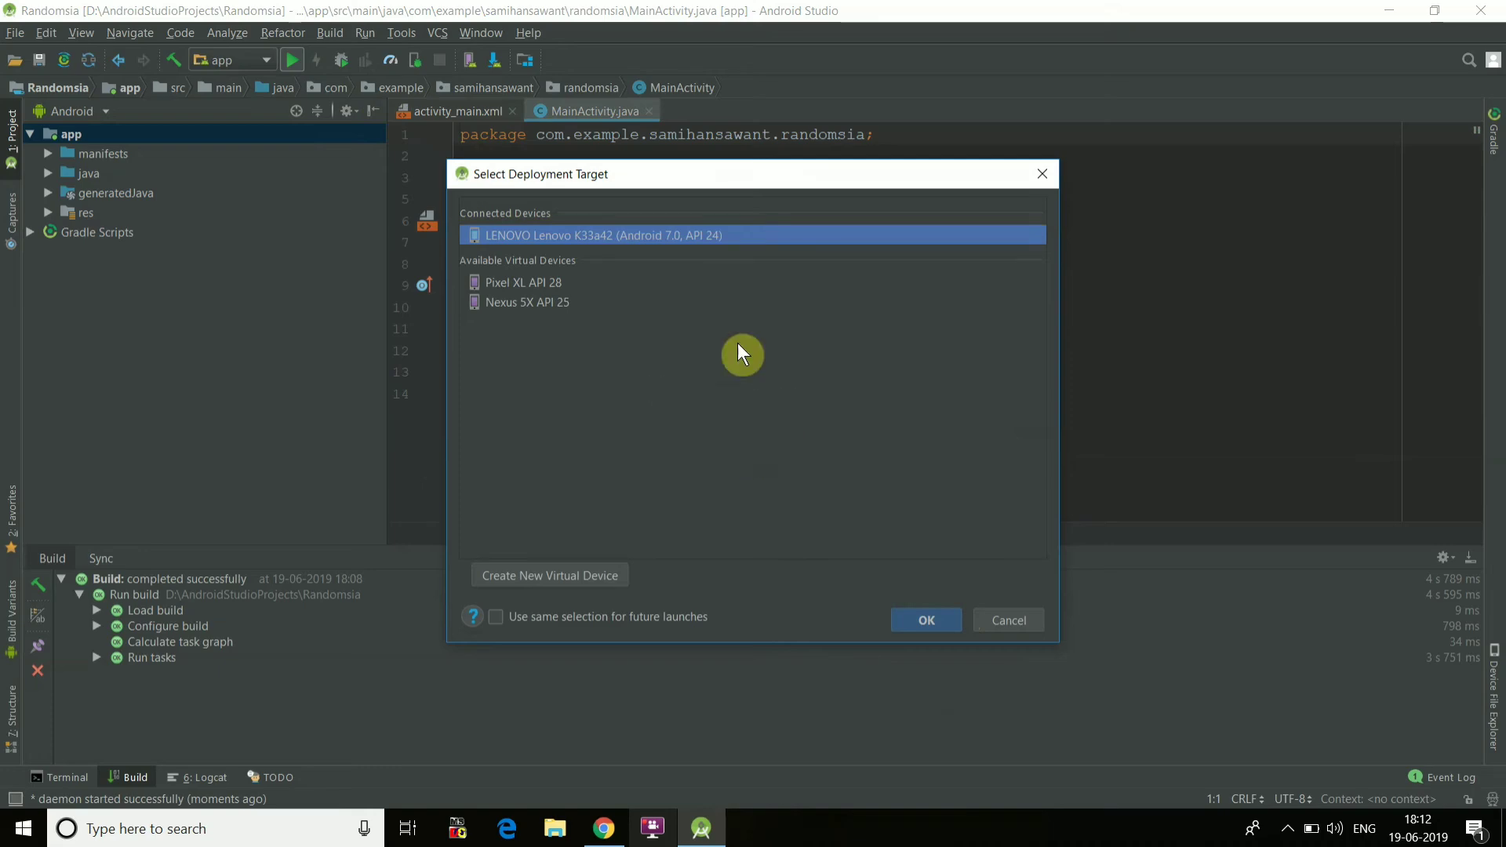
left_click(922, 619)
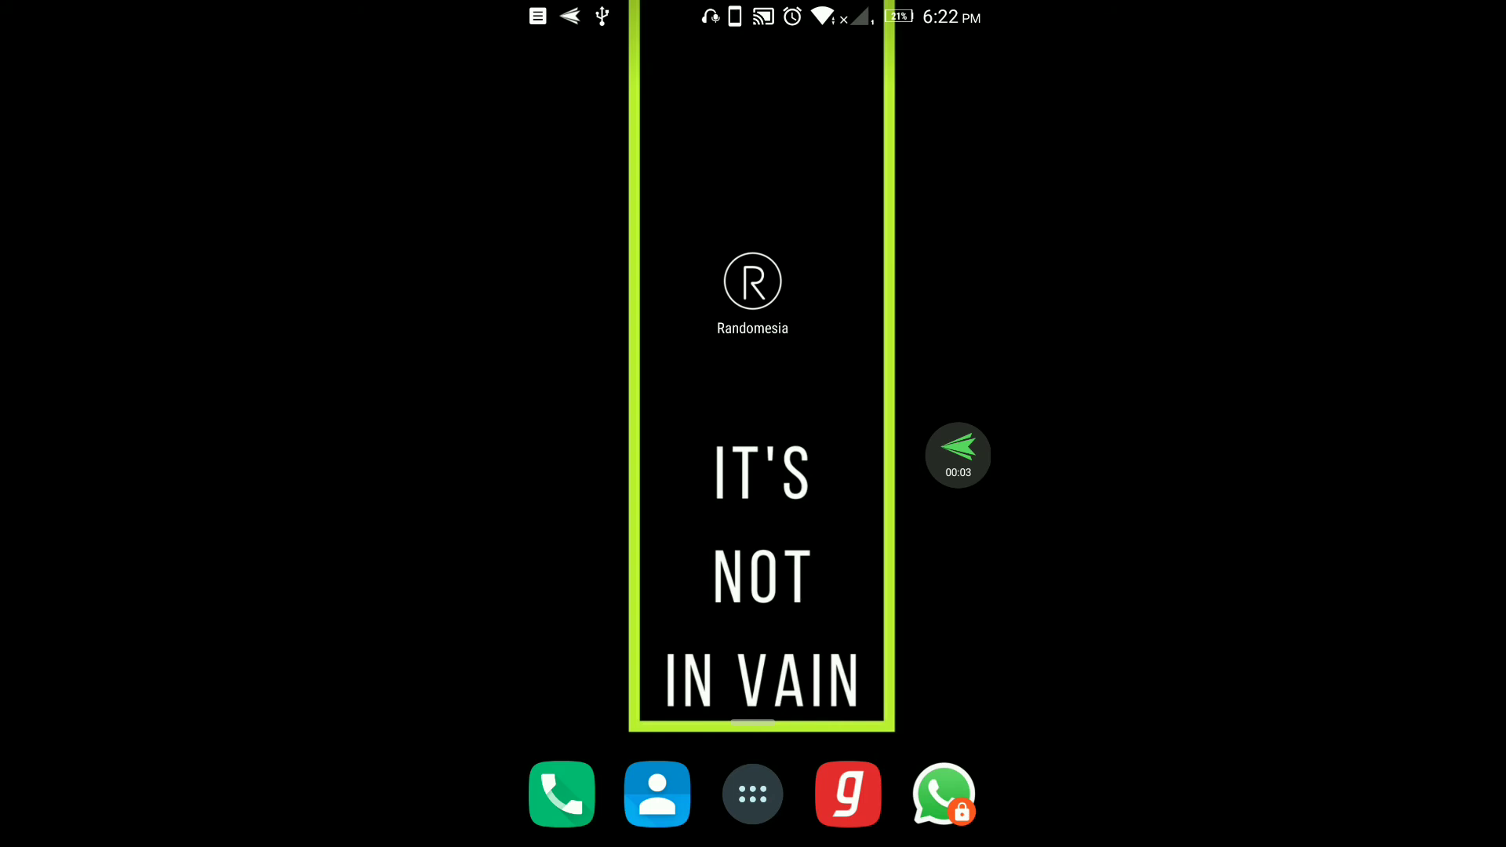
On the phone, find Randomesia with its launcher icon in the full app list and open the app.
left_click_drag(785, 325, 690, 290)
left_click(752, 794)
scroll(753, 432, "down", 5)
scroll(753, 432, "down", 5)
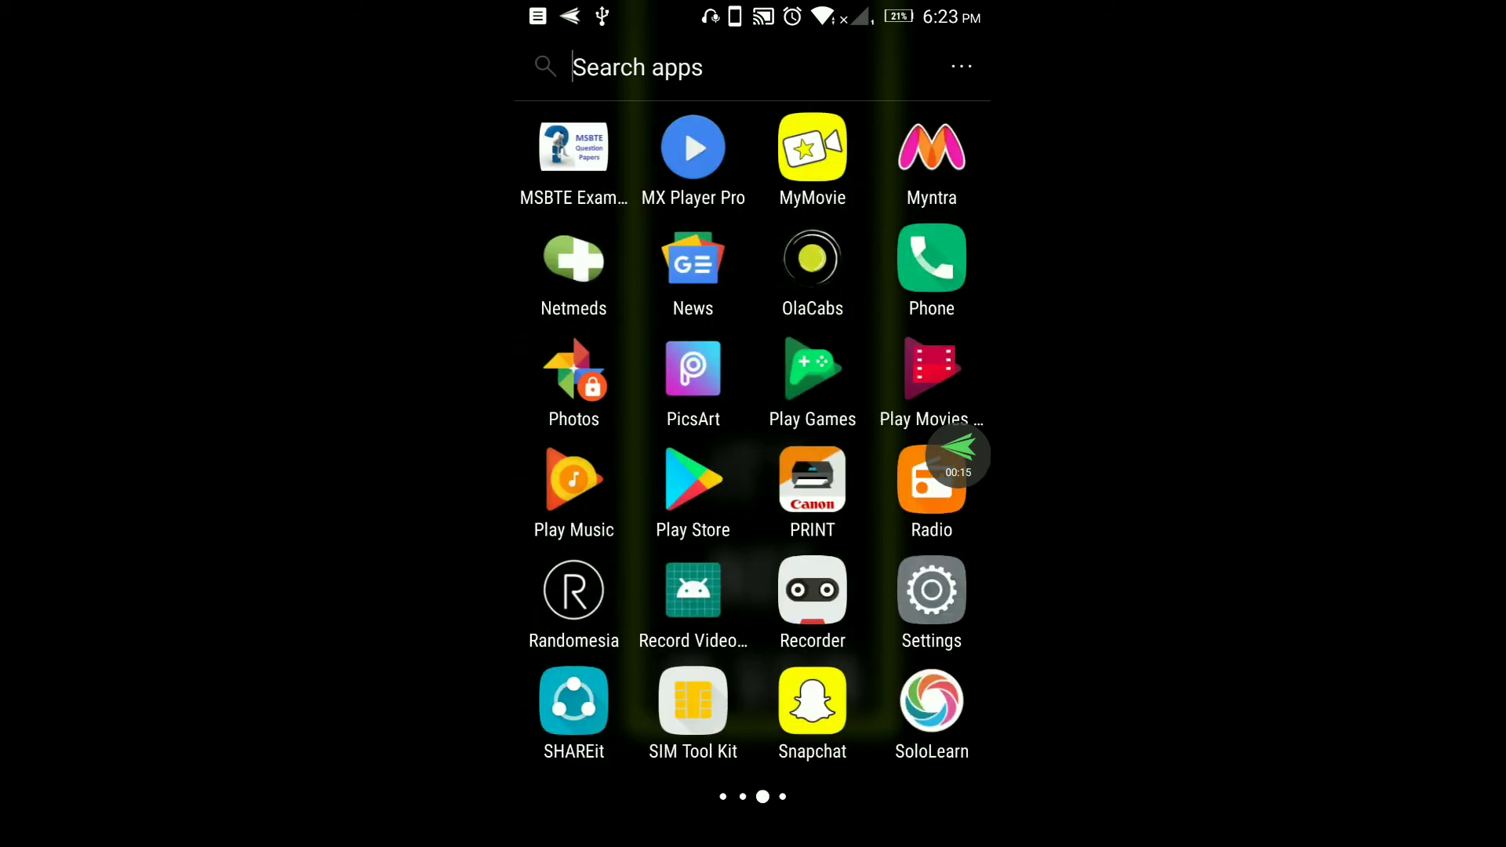
left_click(574, 590)
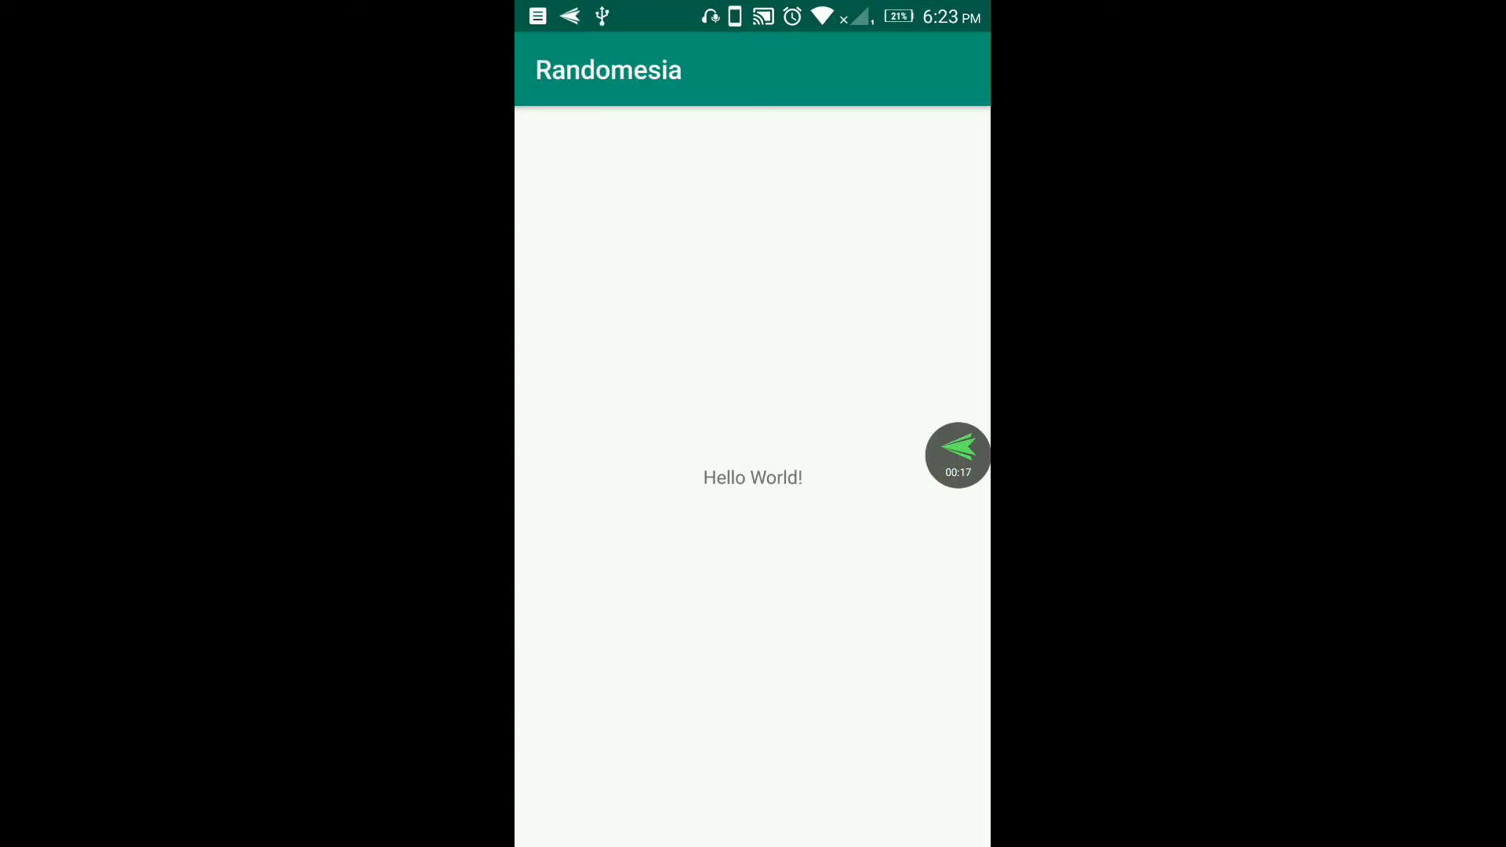
Check the Randomesia icon in the phone's recent apps overview and return to the home screen.
key("alt+Tab")
scroll(753, 471, "down", 5)
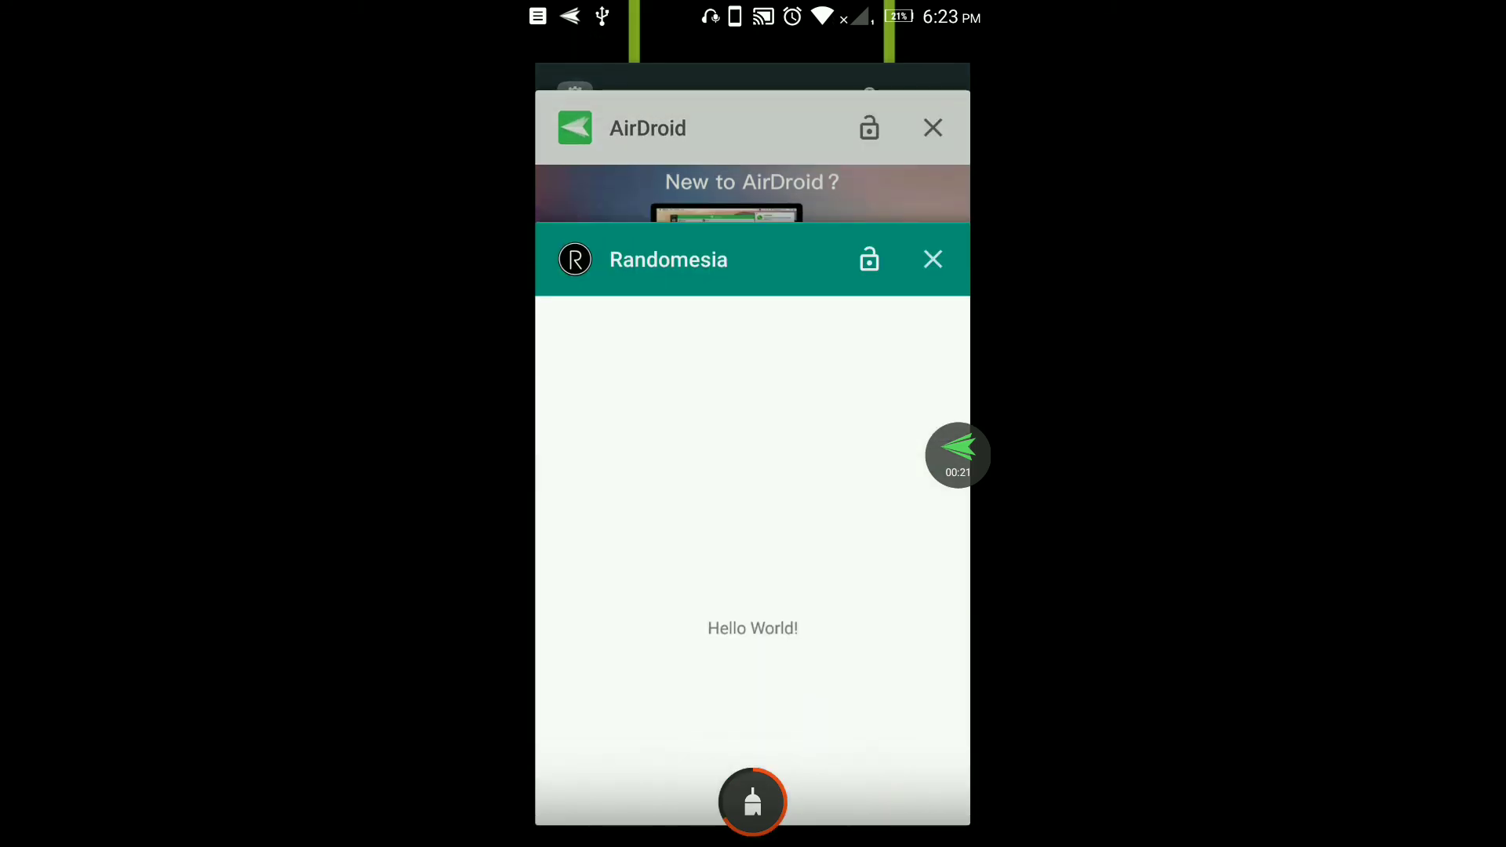
left_click(754, 502)
key("Home")
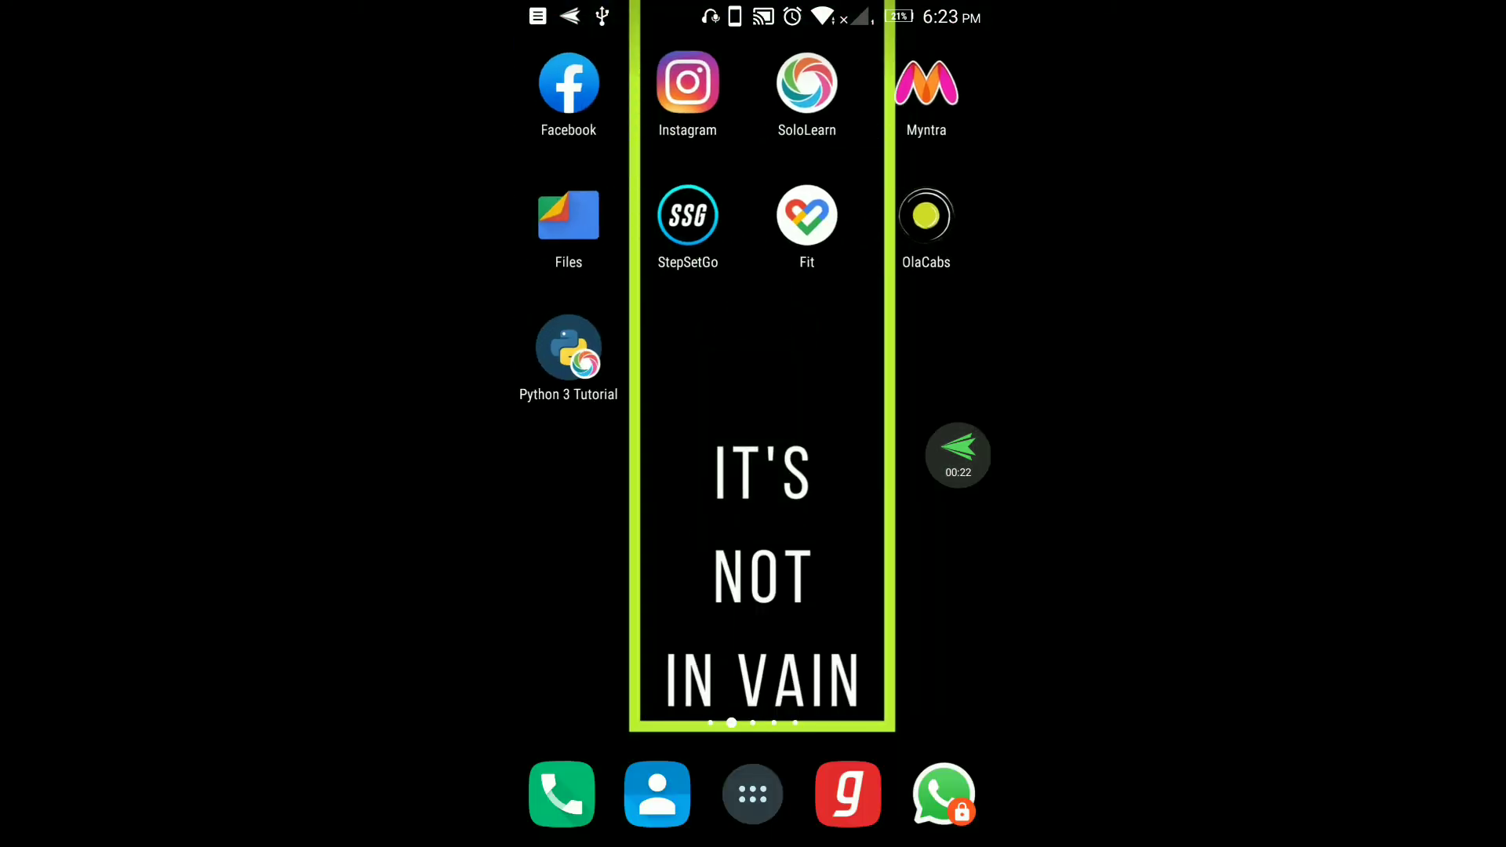
left_click_drag(863, 461, 596, 461)
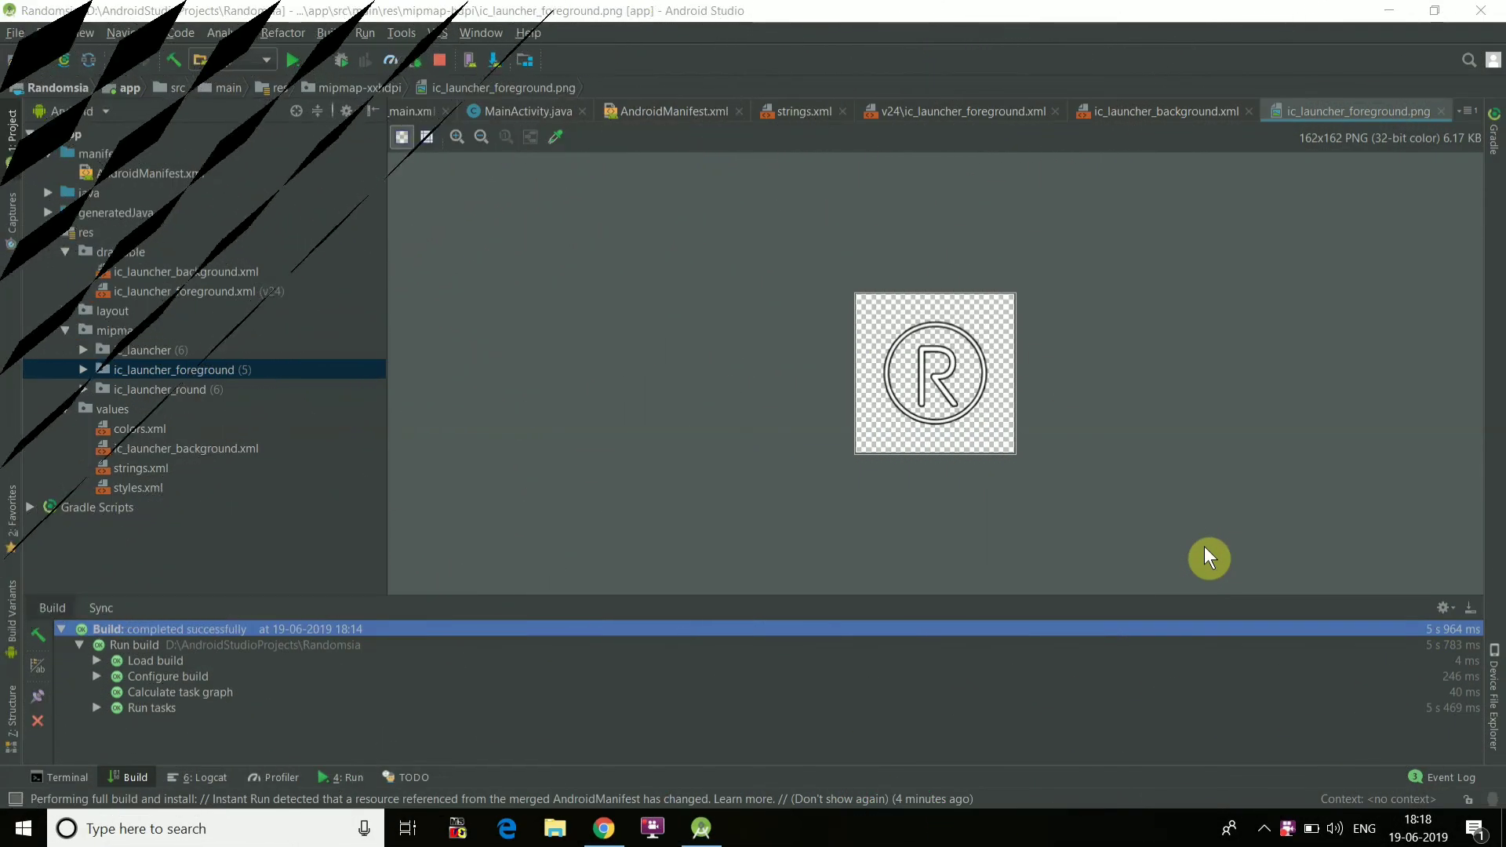